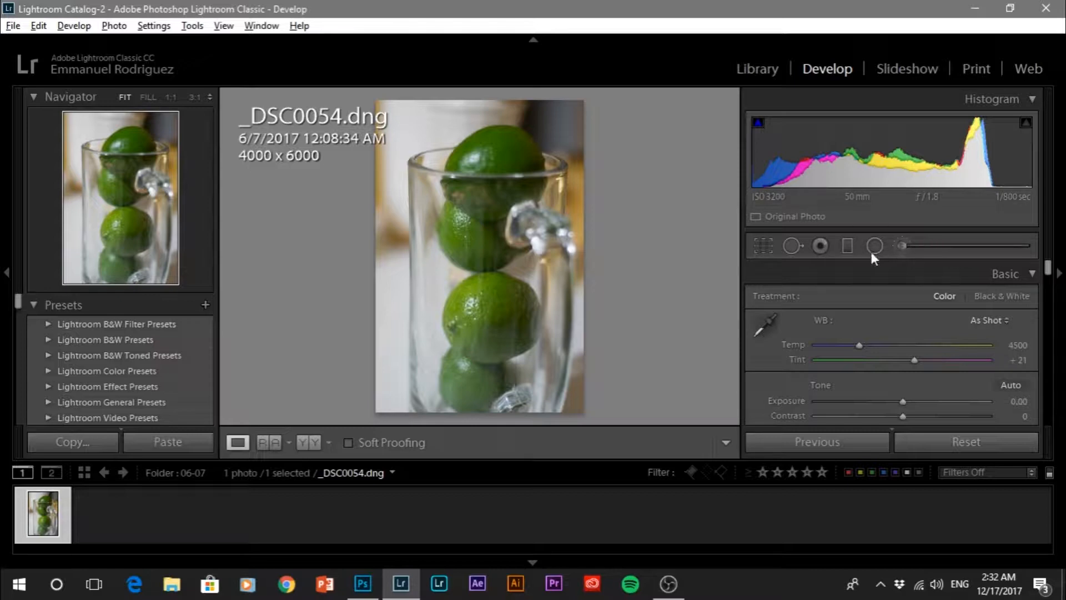
Step: Paint an Adjustment Brush mask over the mug handle and the background to the right of the limes
scroll(824, 385, down, 2)
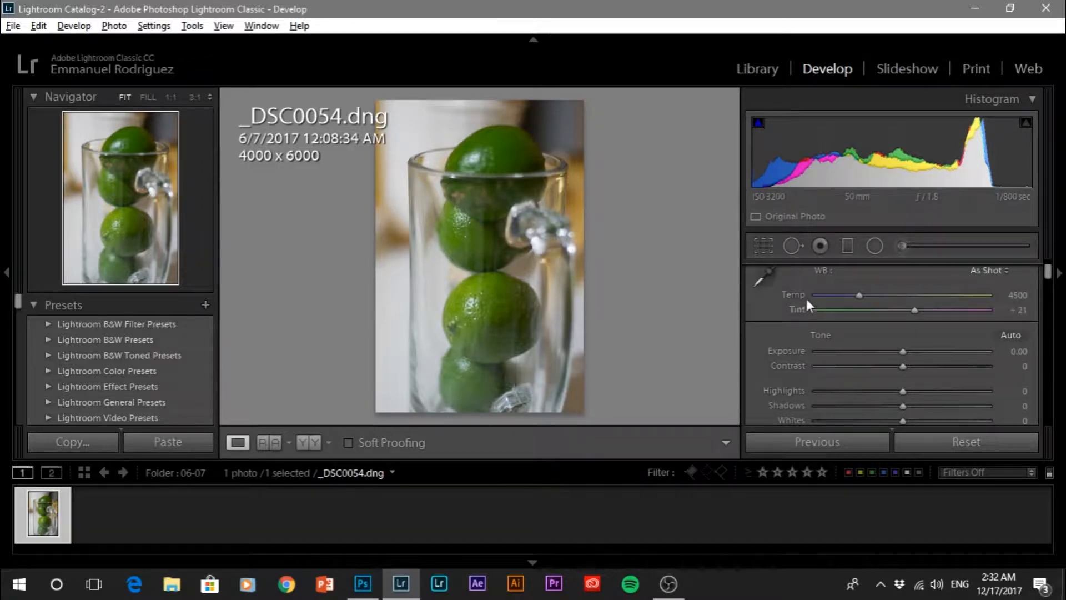
click(901, 244)
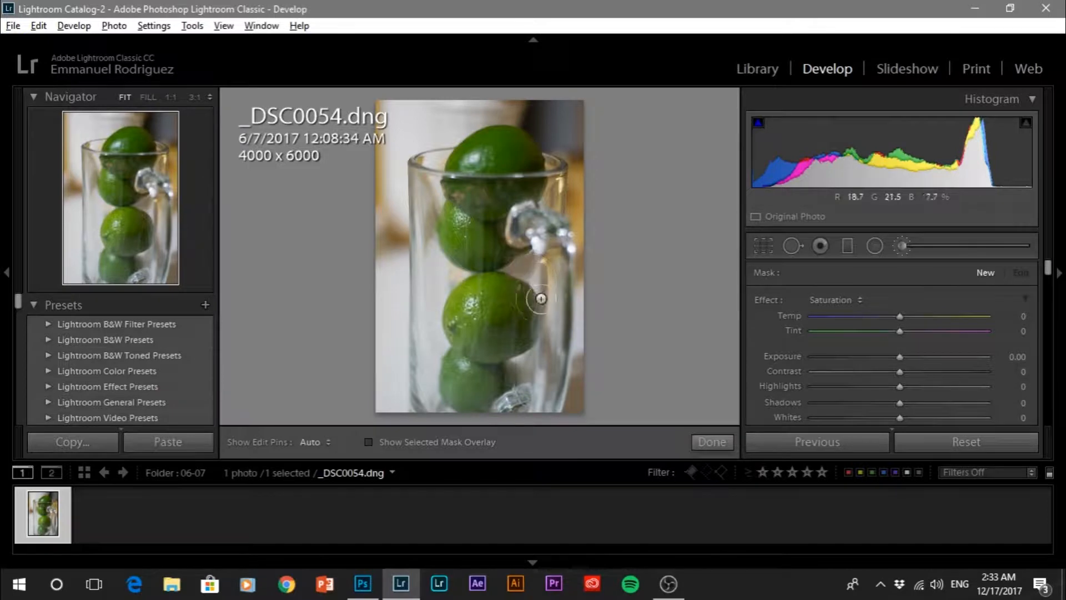
scroll(465, 251, up, 5)
scroll(499, 223, down, 6)
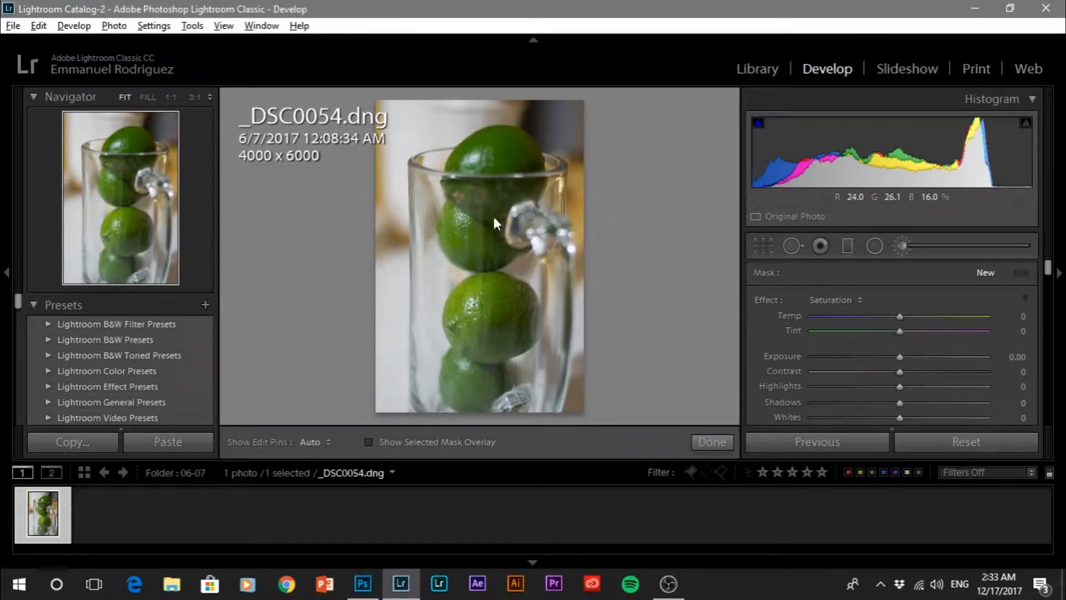
scroll(509, 252, up, 4)
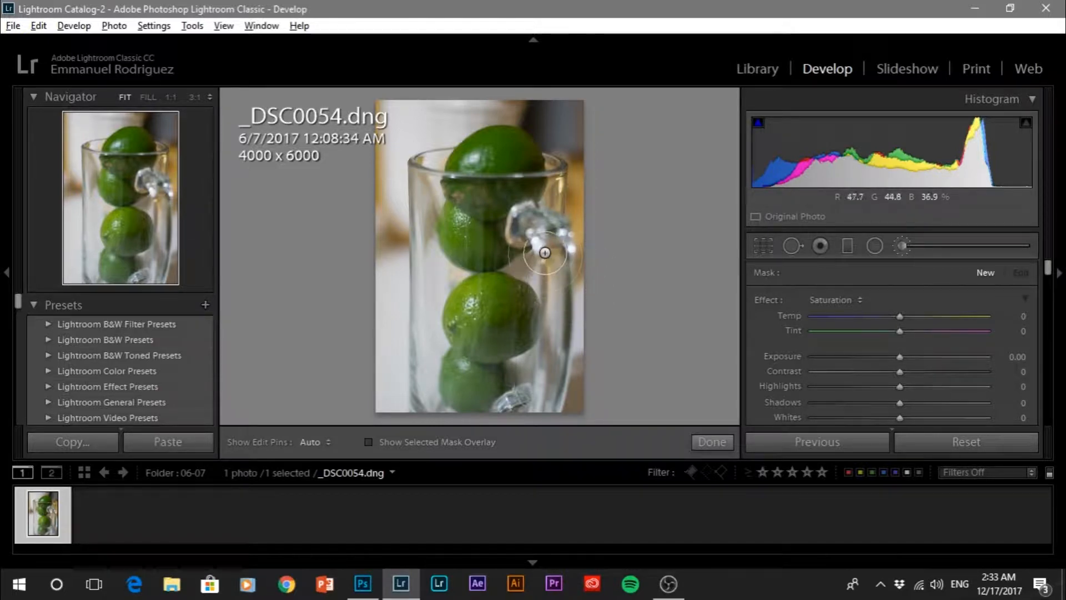
key(h)
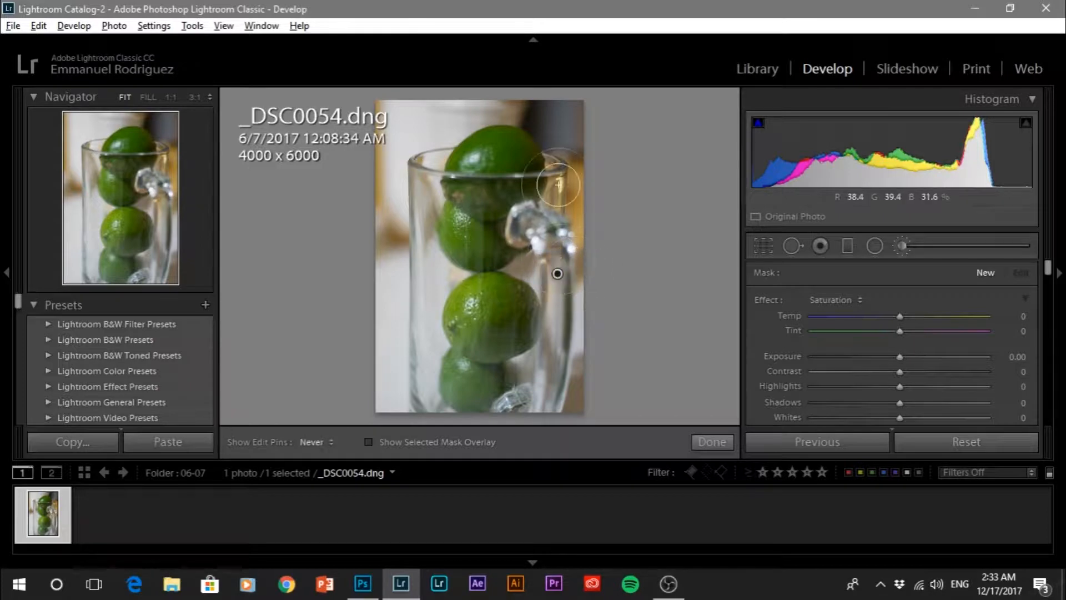
key(h)
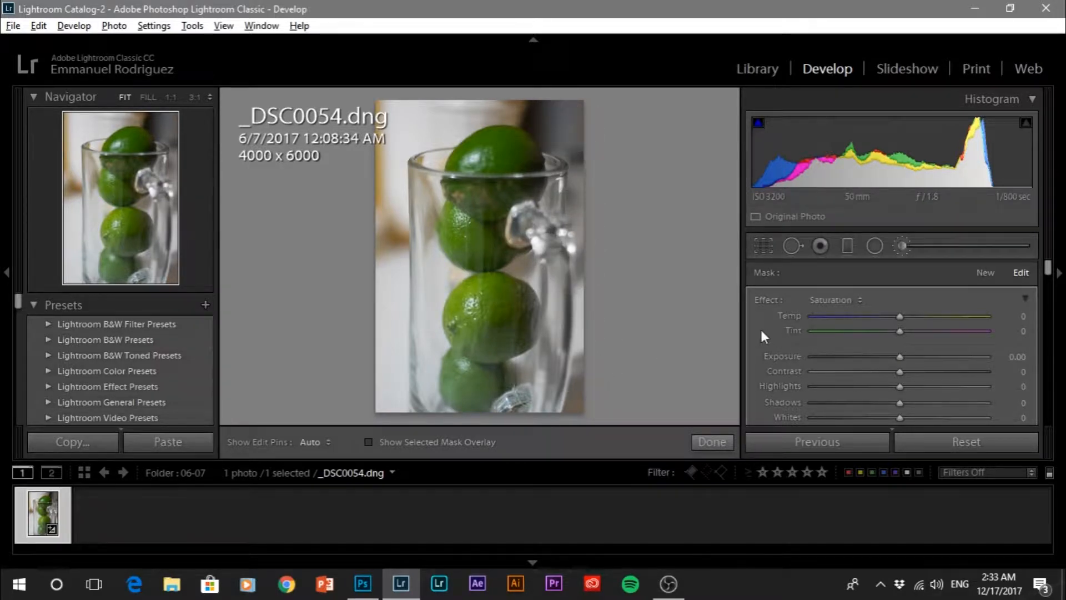
Step: Test the brushed mask's saturation at 97 and bring it back to -1
scroll(762, 333, down, 2)
scroll(762, 331, down, 10)
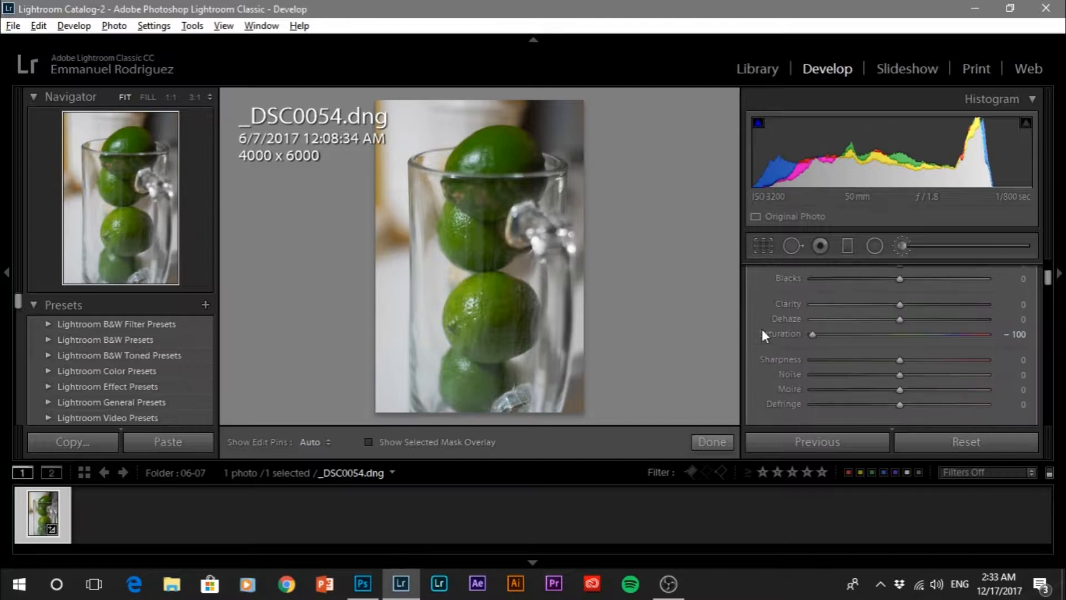
drag(814, 335, 951, 336)
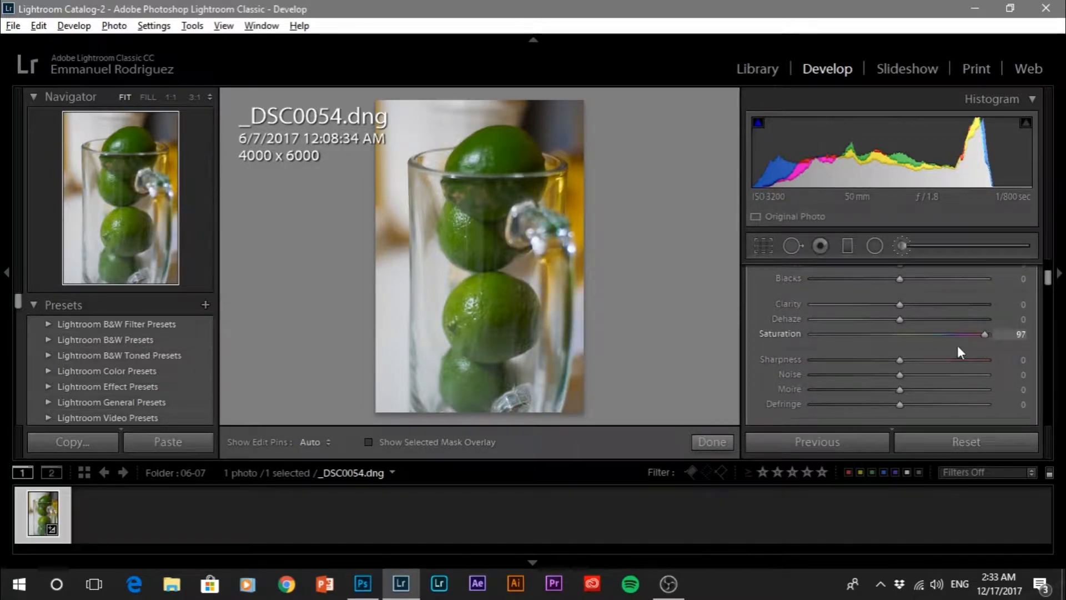
drag(805, 345, 901, 347)
scroll(771, 305, up, 5)
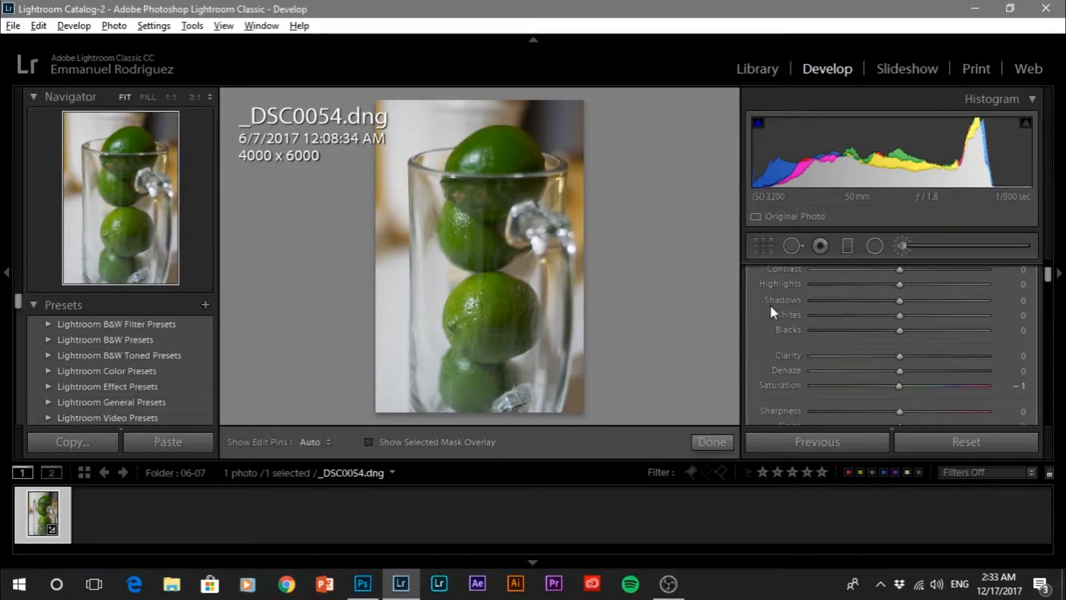
mouse_move(899, 355)
mouse_down()
mouse_move(839, 352)
mouse_move(821, 355)
mouse_move(888, 360)
mouse_move(797, 367)
mouse_move(902, 358)
mouse_up()
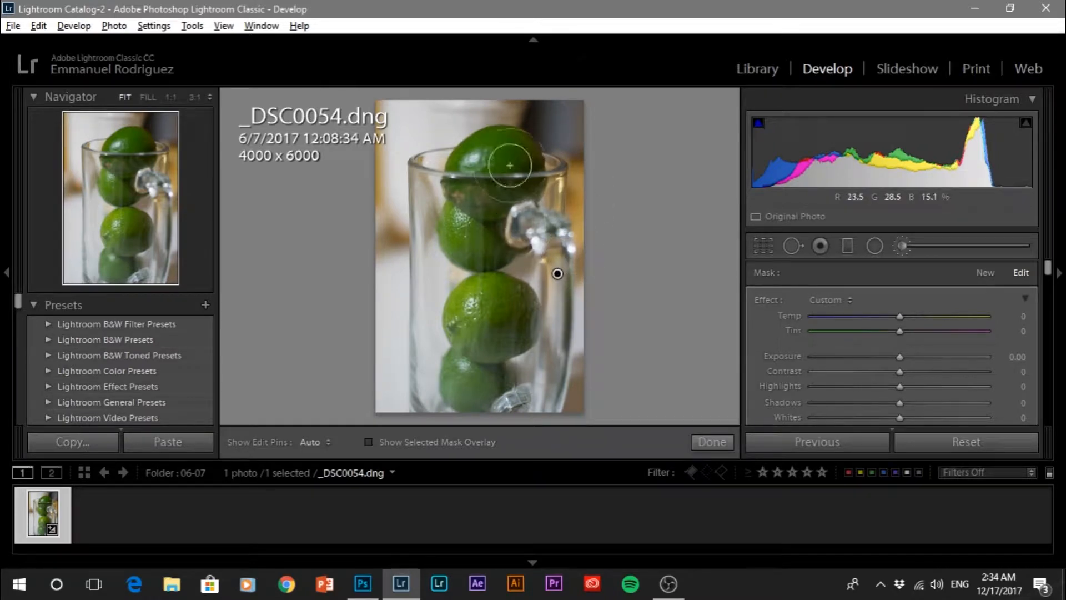
Step: Show the selected mask overlay and extend the brush mask over the rest of the background and glass around the limes
key(h)
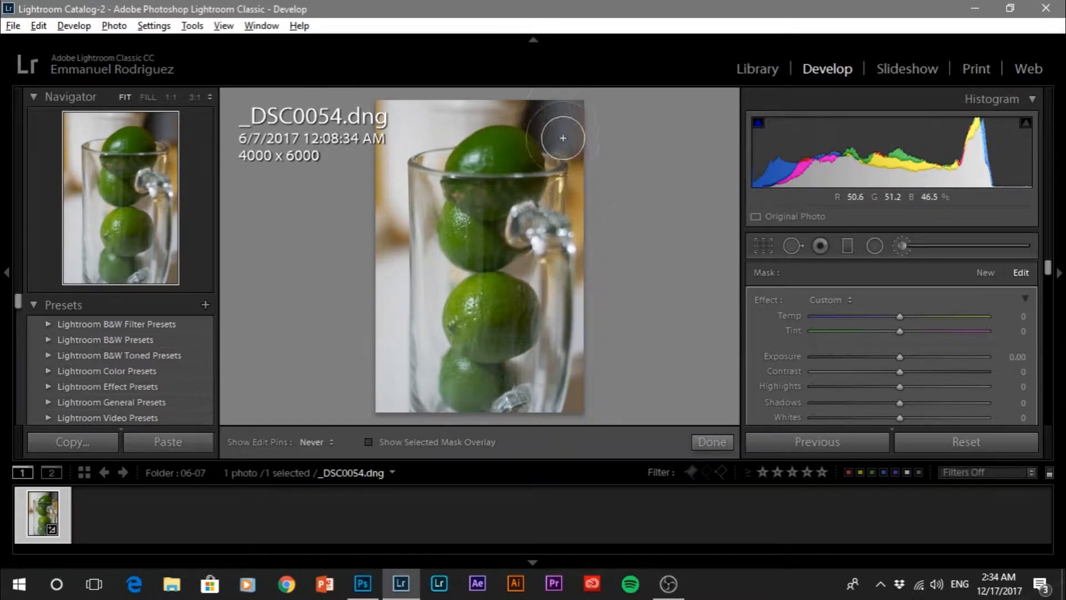
key(h)
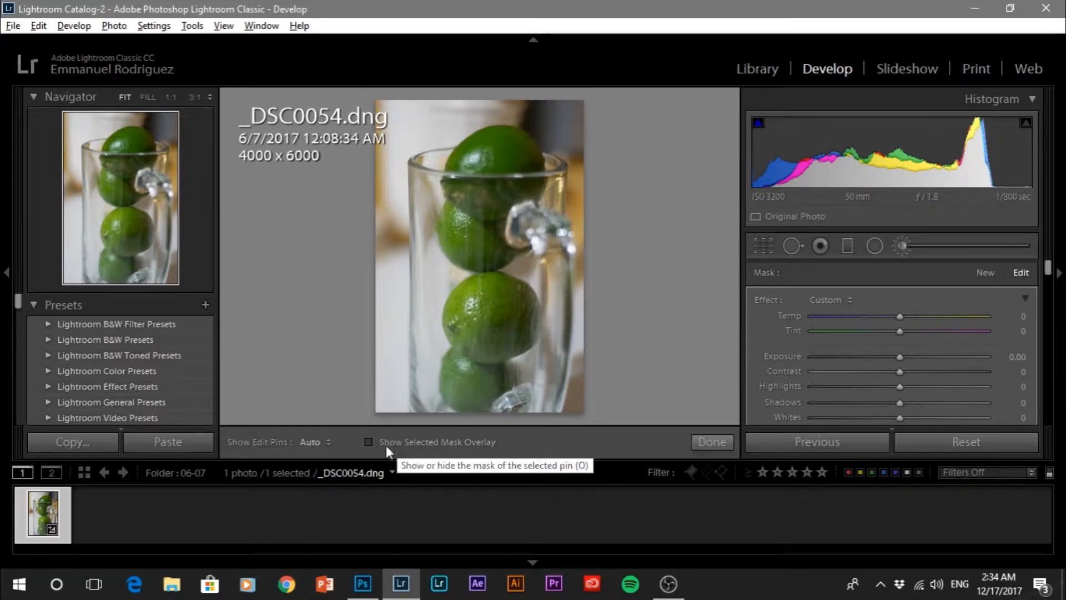
click(368, 443)
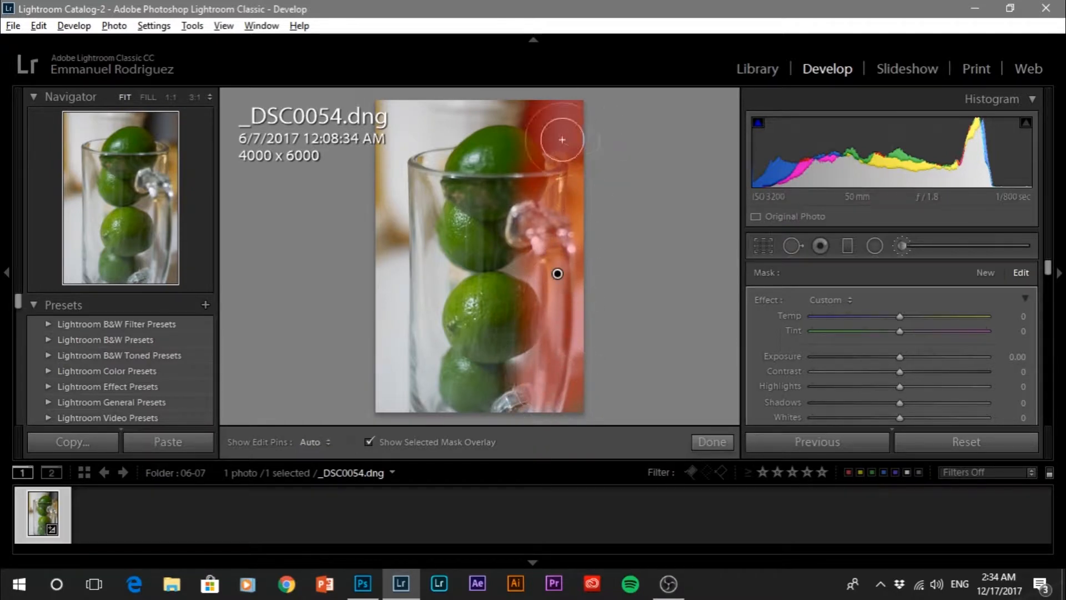
mouse_move(566, 110)
mouse_down()
mouse_move(442, 103)
mouse_move(387, 144)
mouse_move(383, 181)
mouse_move(379, 148)
mouse_move(404, 152)
mouse_move(406, 269)
mouse_move(405, 227)
mouse_move(394, 356)
mouse_move(412, 396)
mouse_move(397, 320)
mouse_move(401, 344)
mouse_move(411, 332)
mouse_move(398, 300)
mouse_move(424, 284)
mouse_up()
key(h)
key(h)
key(h)
key(h)
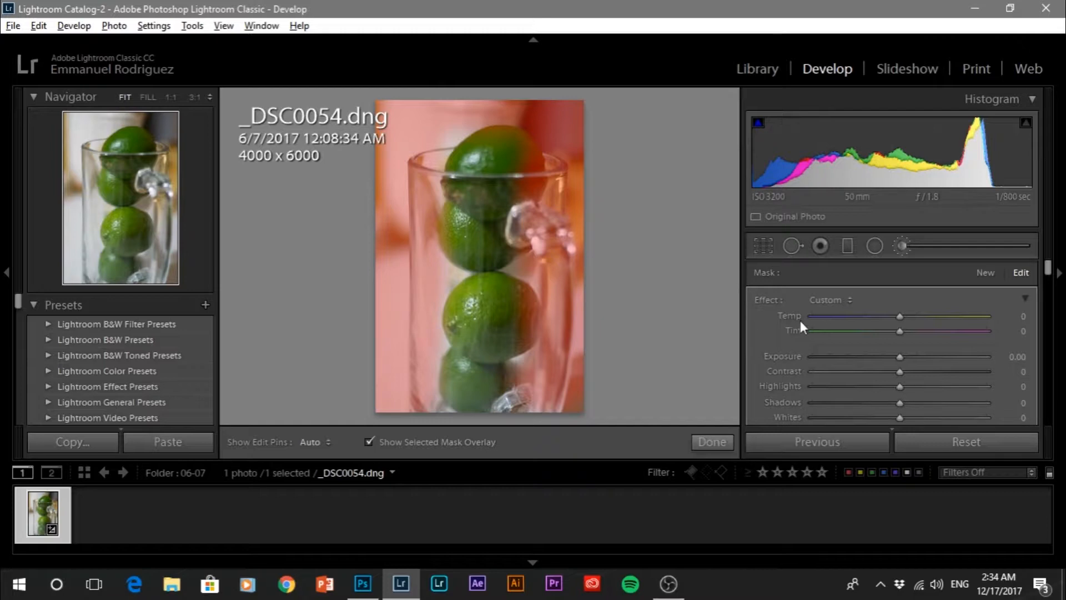
Step: Set the brush mask's saturation to -100 and hide the mask overlay to compare the photo with its original
scroll(798, 351, down, 3)
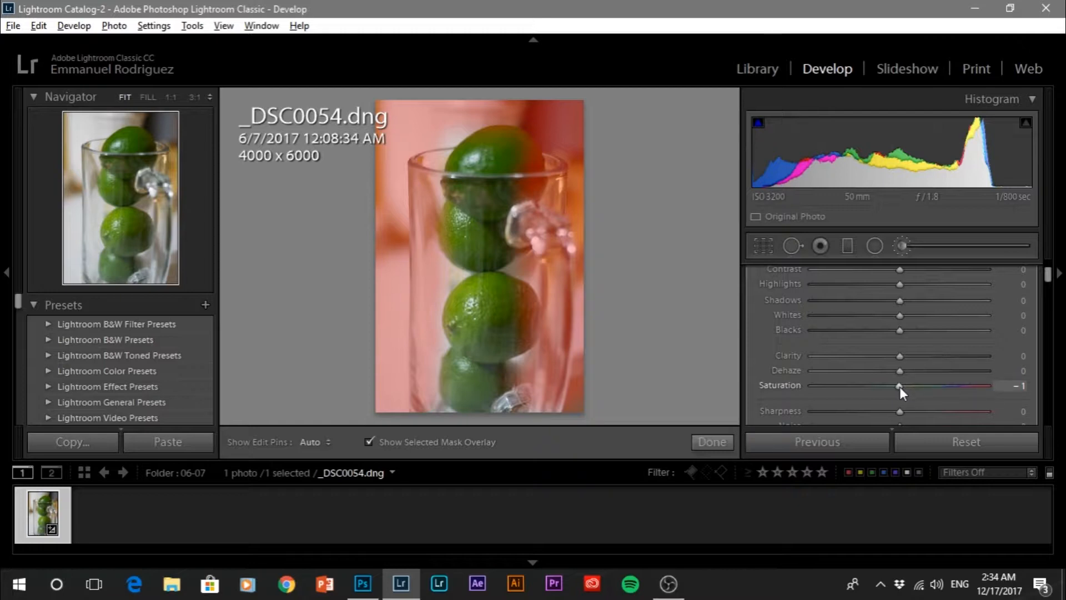
drag(900, 387, 768, 386)
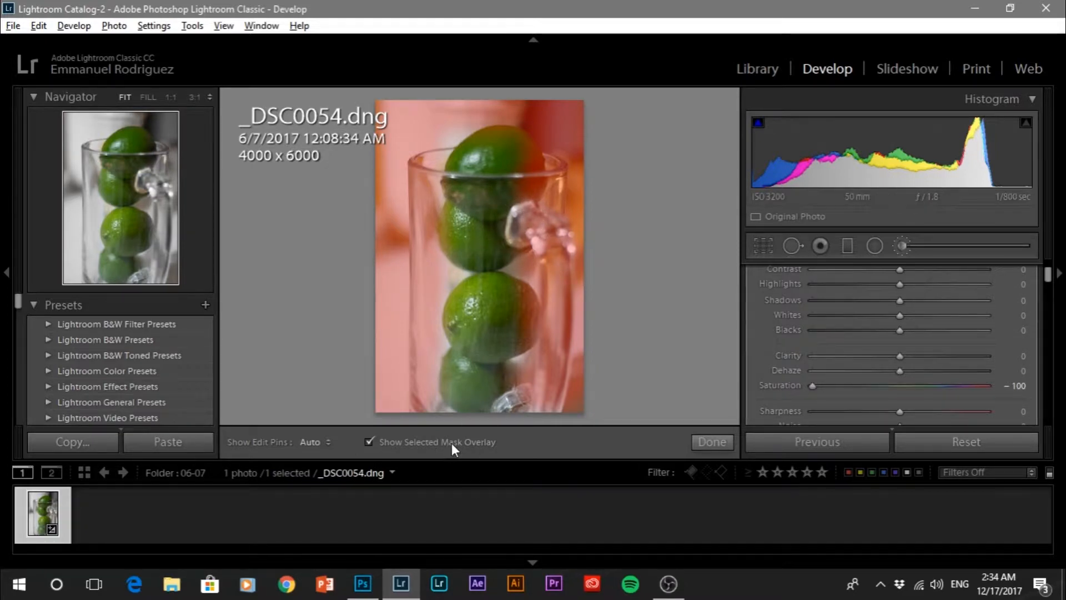
click(368, 443)
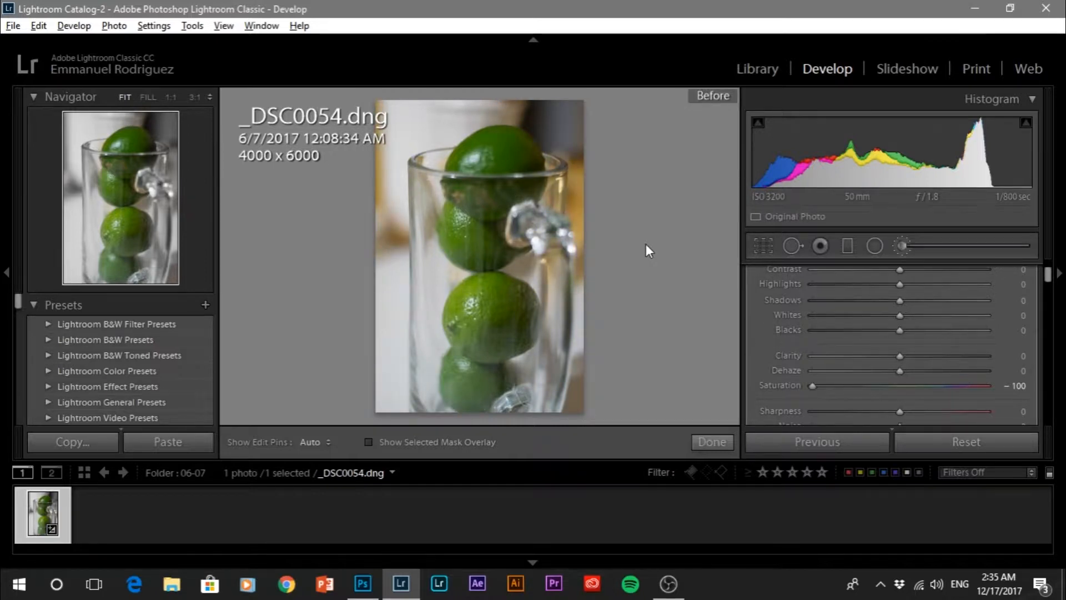
key(backslash)
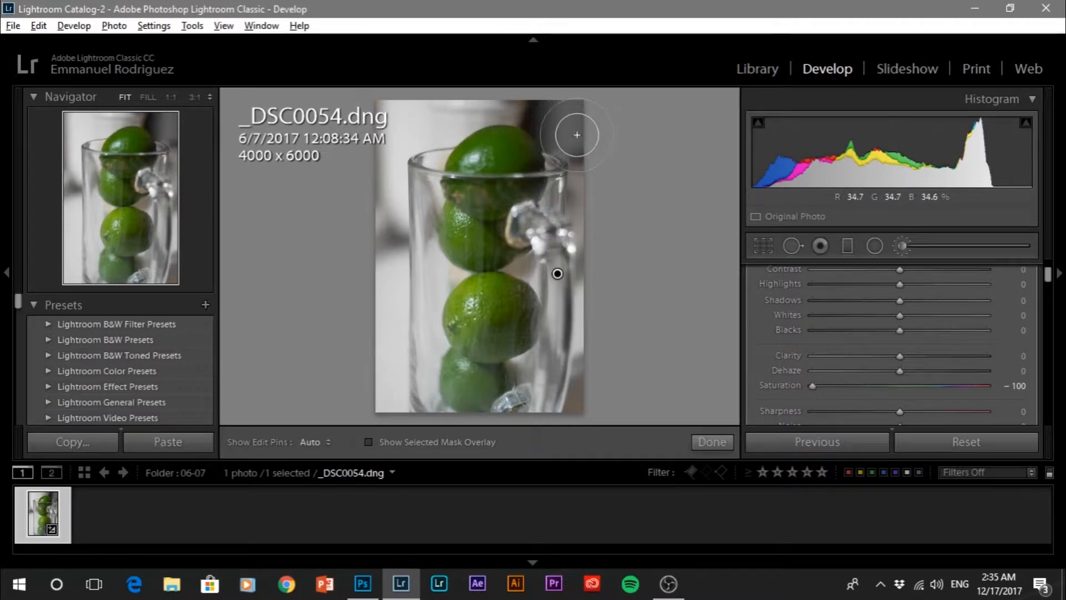
Step: Paint the desaturating mask over the top lime and erase it there to restore the green
mouse_move(526, 147)
mouse_down()
mouse_move(461, 151)
mouse_move(486, 150)
mouse_move(482, 165)
mouse_move(504, 192)
mouse_move(523, 187)
mouse_move(507, 172)
mouse_up()
key(h)
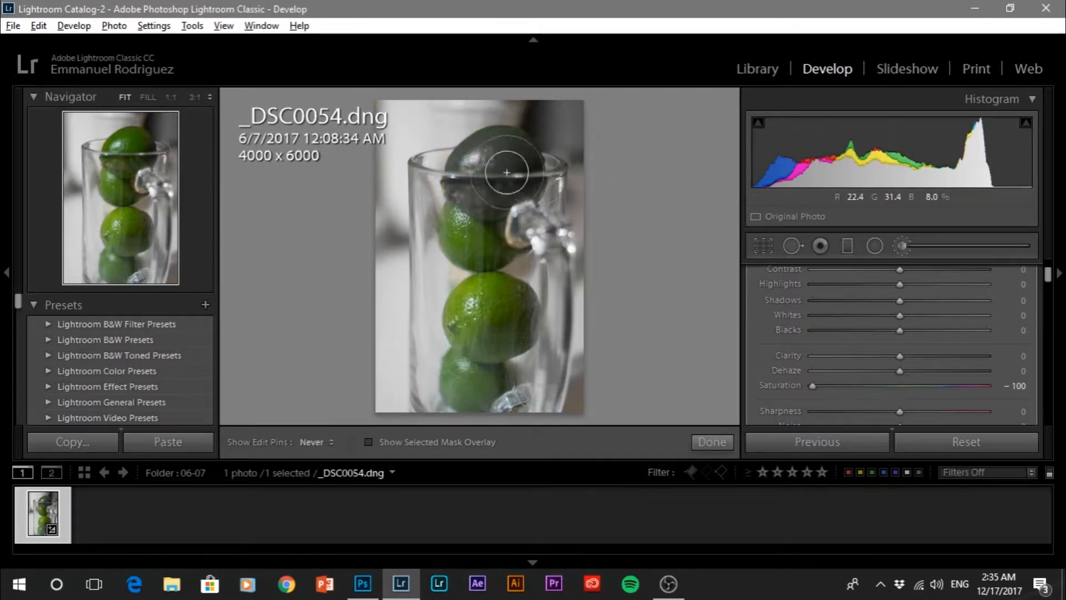
key(h)
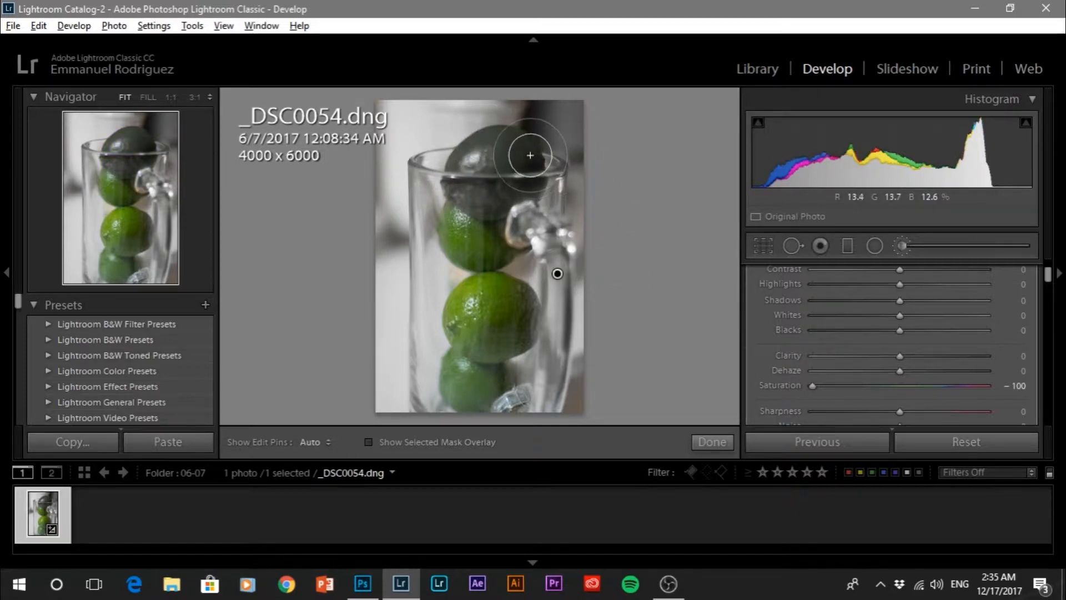
key(alt)
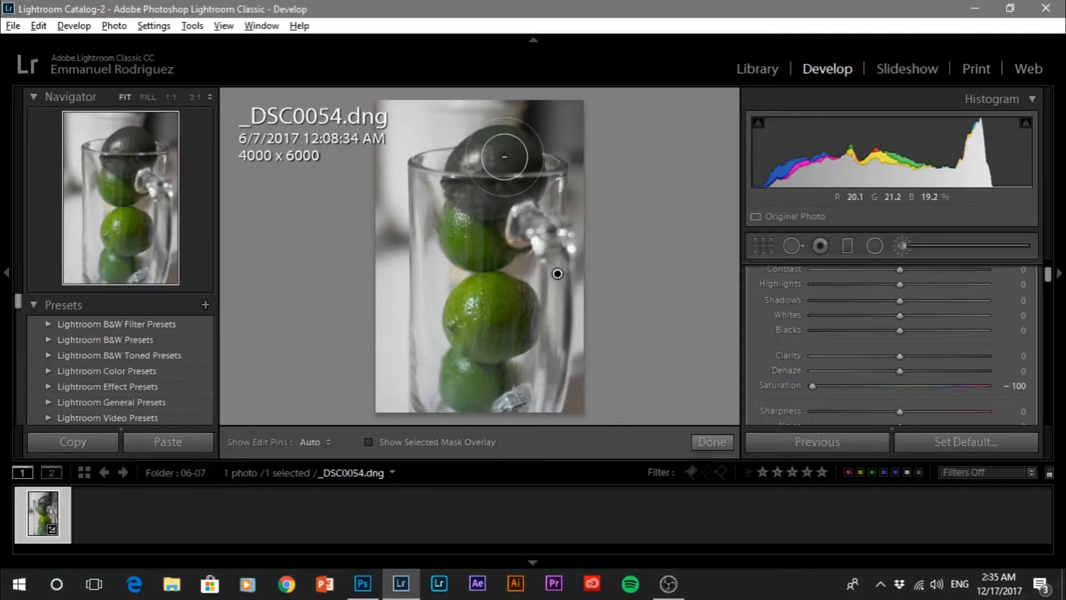
mouse_move(504, 155)
mouse_down()
mouse_move(507, 188)
mouse_move(473, 165)
mouse_move(481, 197)
mouse_move(512, 193)
mouse_move(524, 176)
mouse_move(520, 152)
mouse_move(528, 153)
mouse_move(490, 153)
mouse_up()
key(h)
key(h)
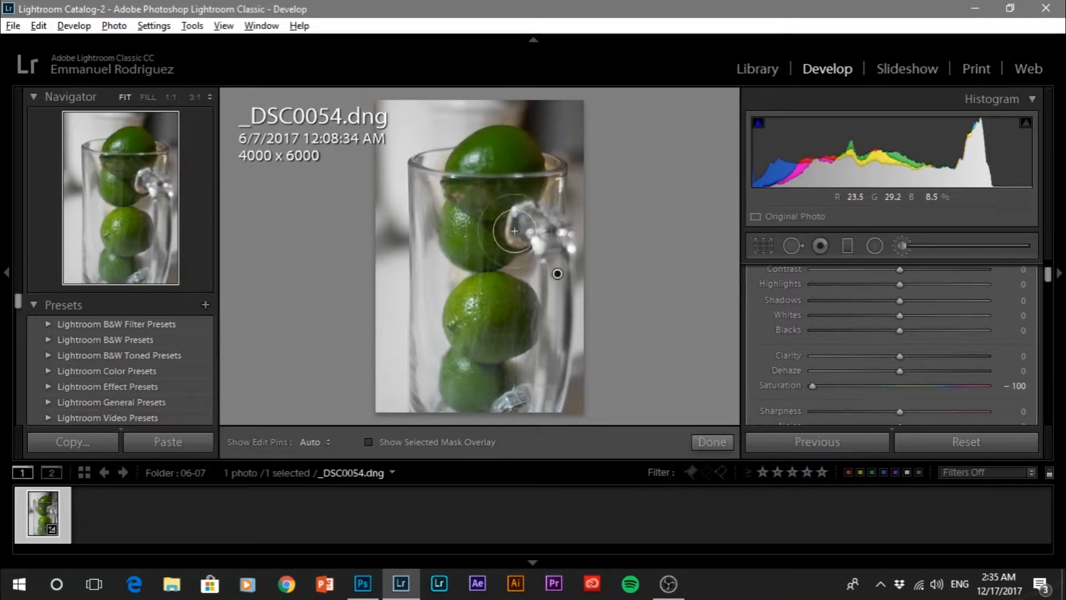
Step: Finish the brush touch-up around the mug handle and reset all edits on the photo
mouse_move(583, 171)
mouse_down()
mouse_move(578, 191)
mouse_move(569, 159)
mouse_up()
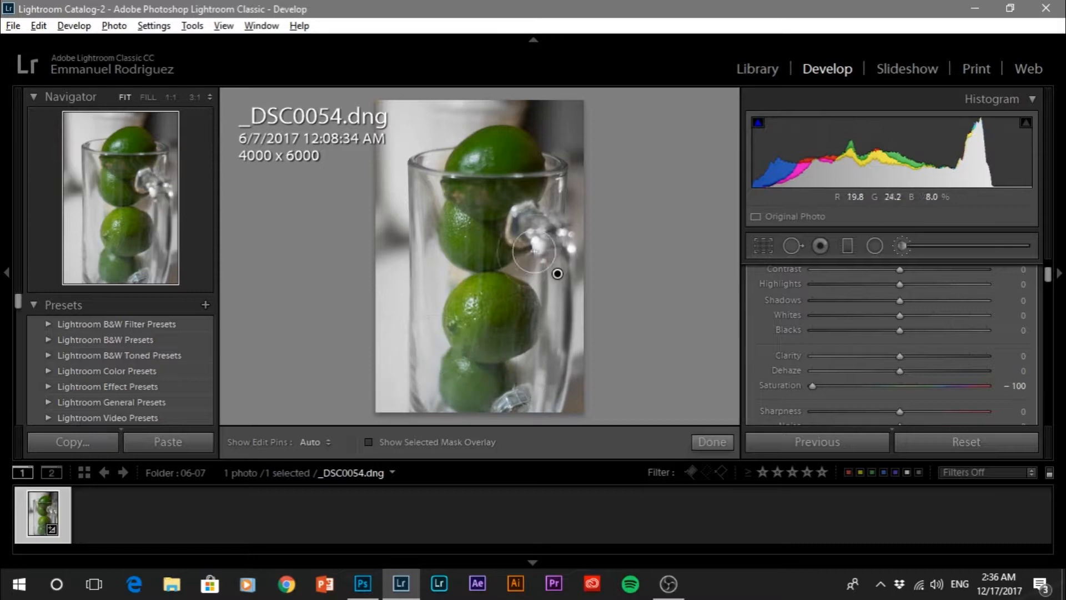
click(709, 444)
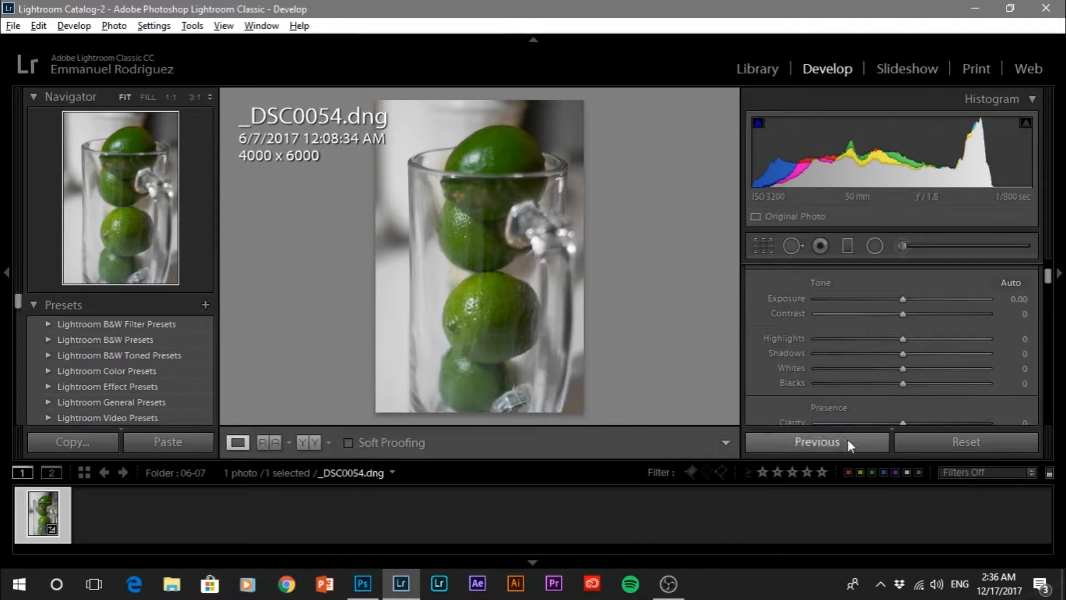
click(938, 442)
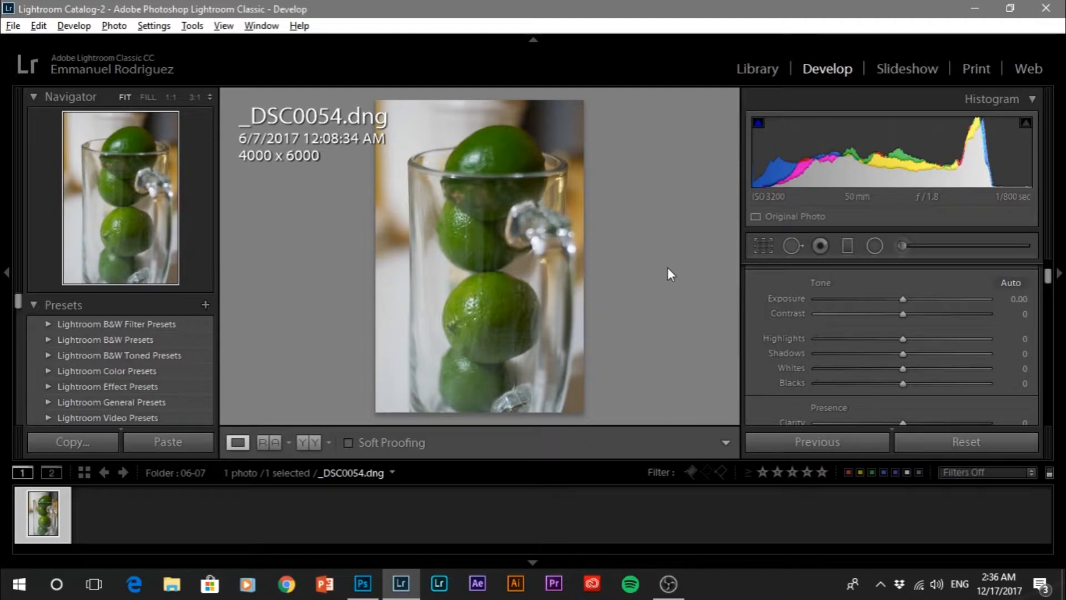
Step: Examine the Color version of the HSL adjustments and return to the HSL saturation sliders
scroll(788, 298, down, 5)
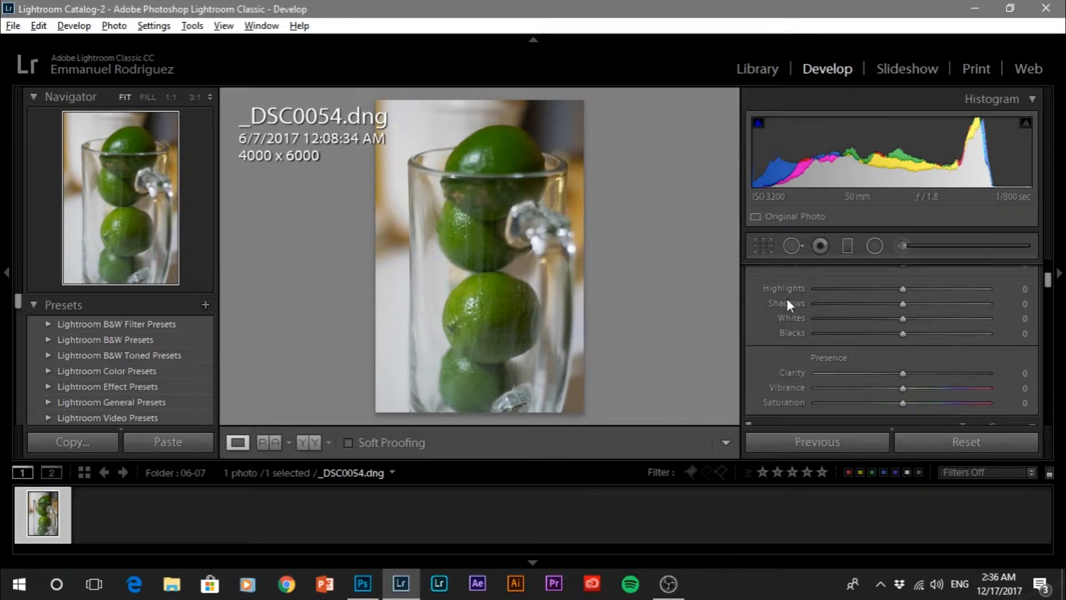
scroll(783, 326, down, 5)
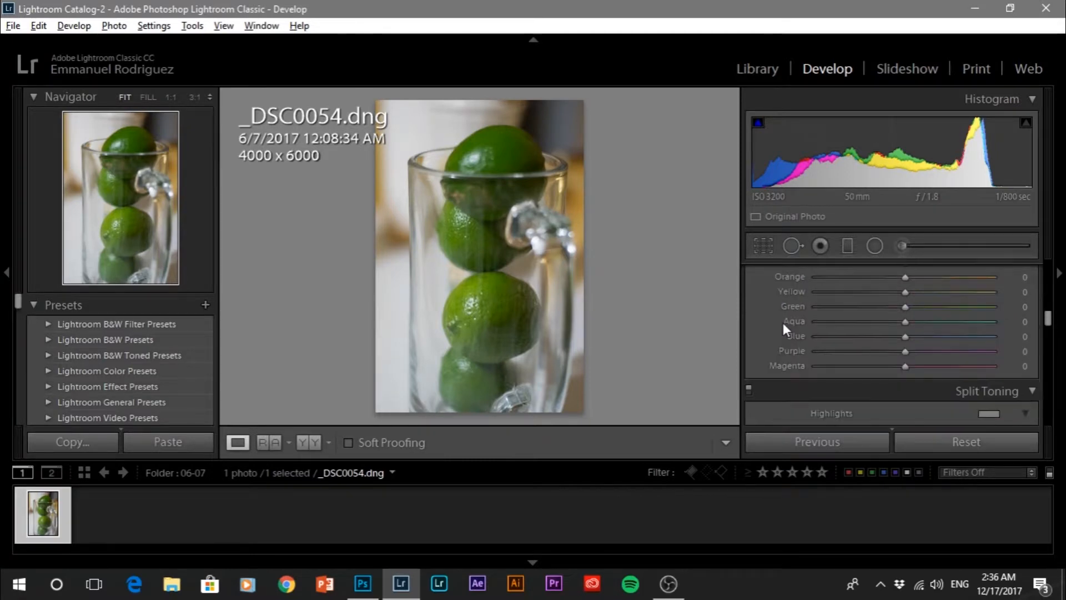
scroll(782, 320, up, 2)
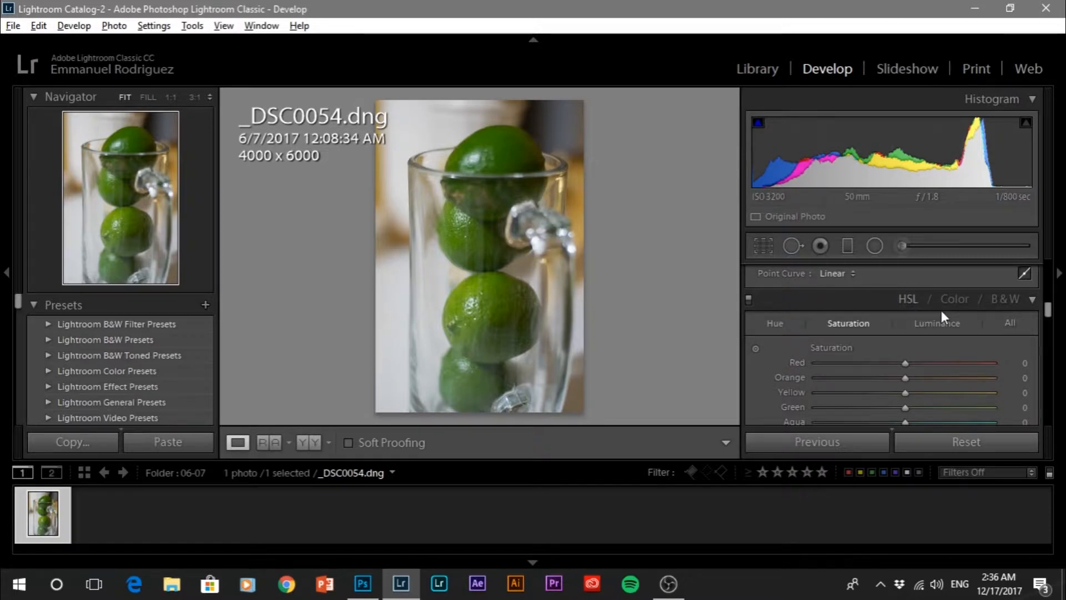
click(957, 299)
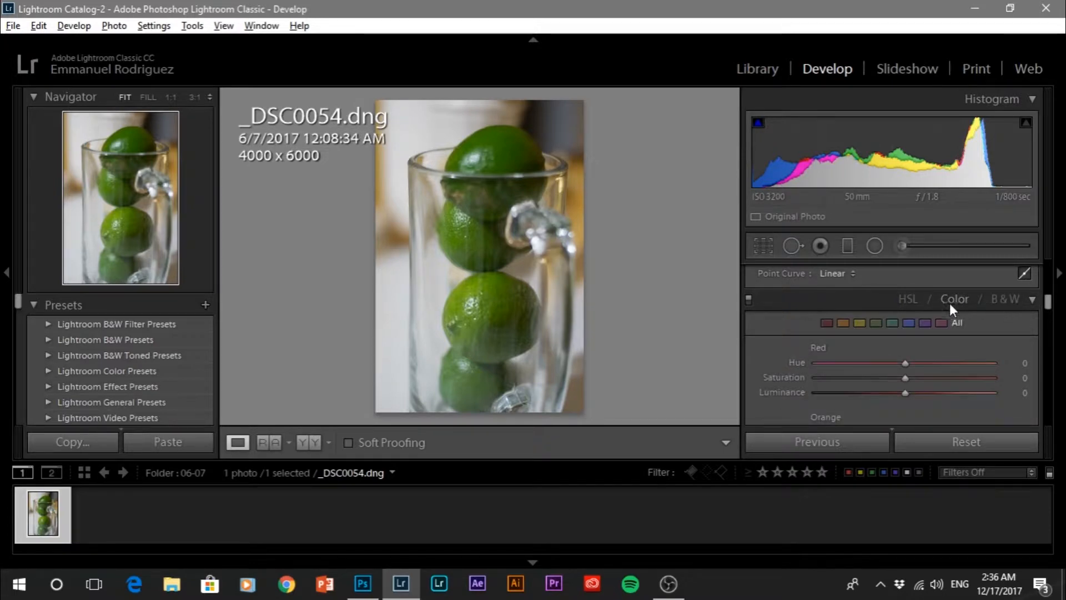
click(909, 299)
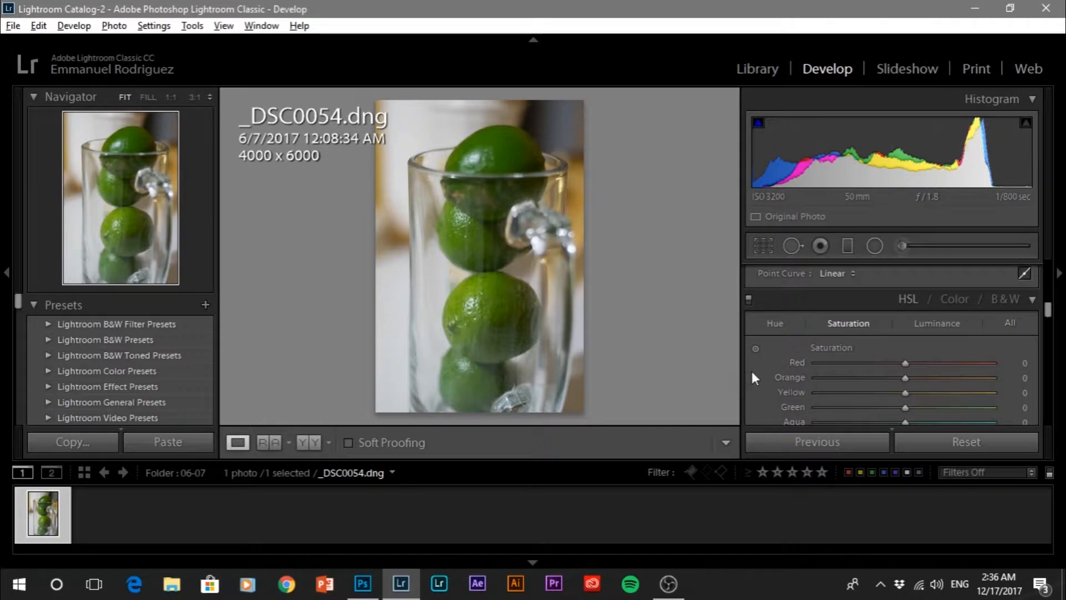
scroll(752, 371, down, 3)
scroll(755, 371, up, 3)
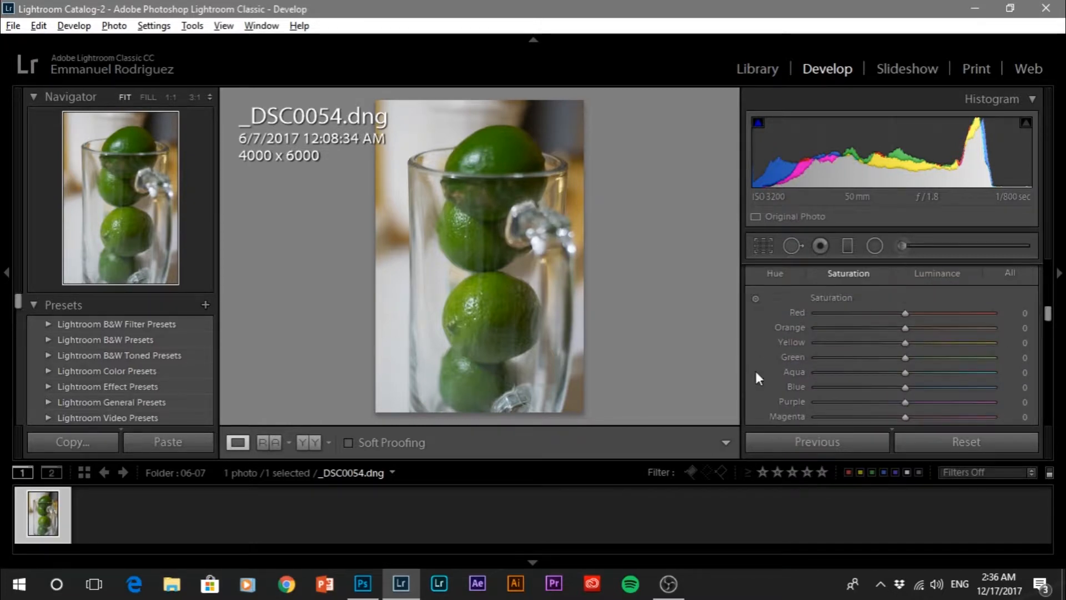
Step: Set the HSL saturation of red, orange, yellow, aqua, blue, purple and magenta to -100, leaving out green
click(815, 312)
click(814, 327)
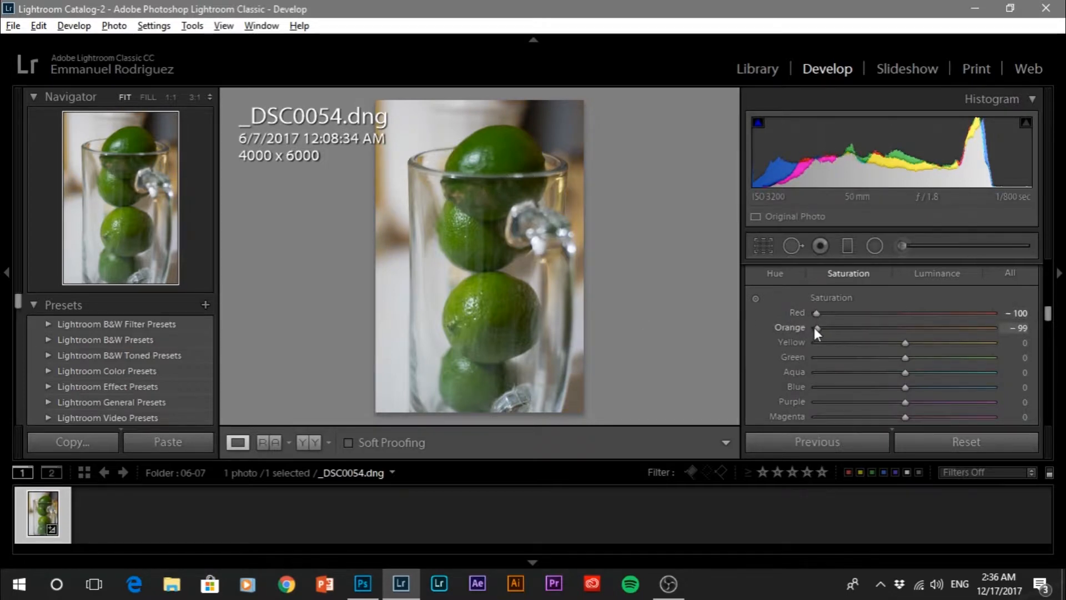
click(818, 342)
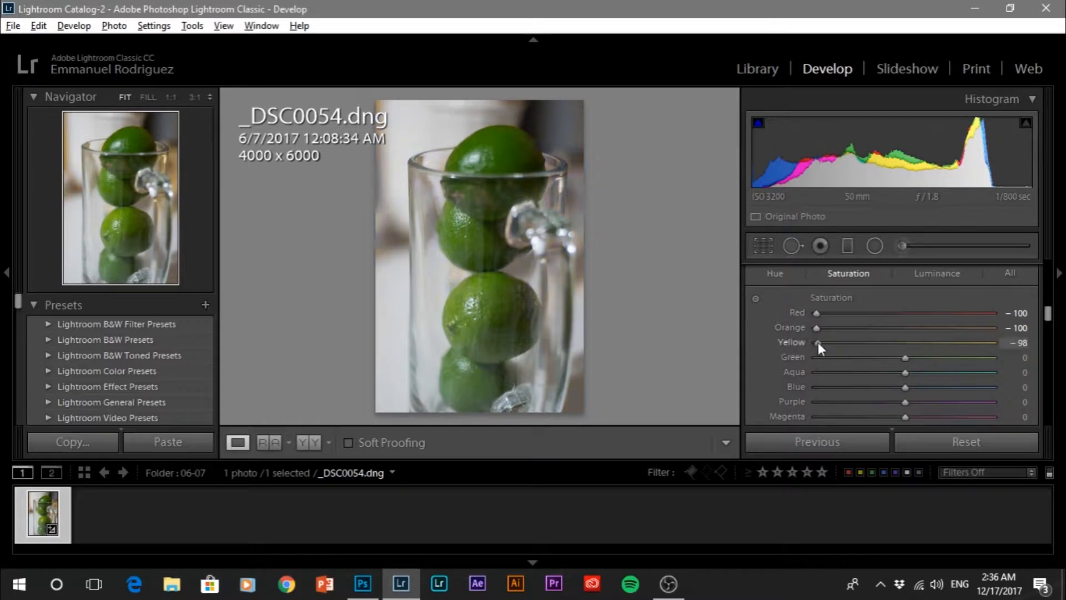
click(812, 373)
click(815, 386)
click(815, 401)
click(815, 415)
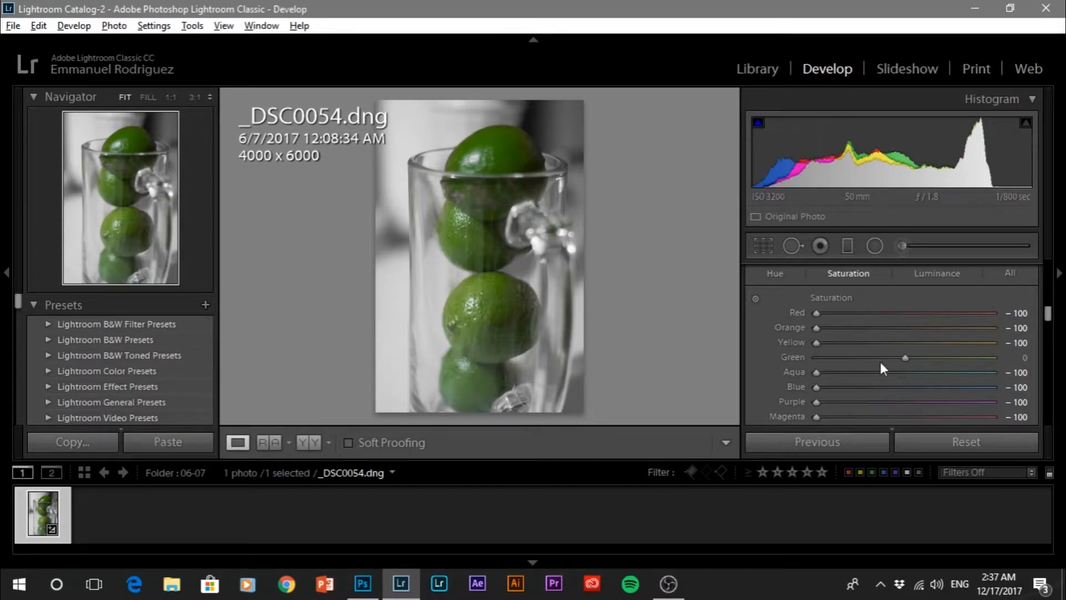
Step: Set the HSL saturation of green to -100
drag(906, 358, 750, 355)
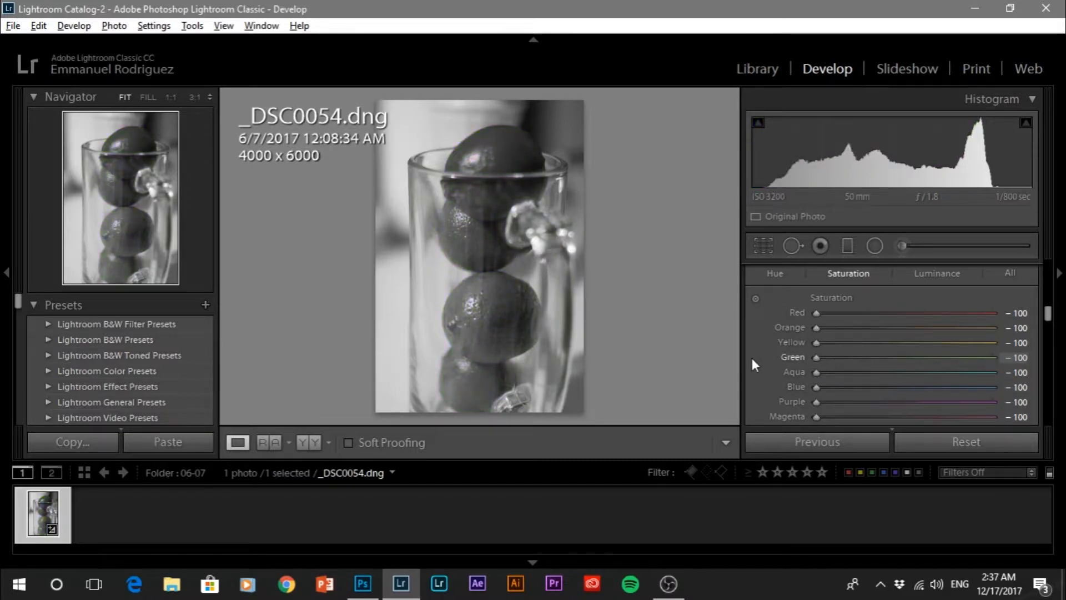
Step: Try the HSL saturation of green at +100 and reduce it to +7
drag(832, 368, 1007, 382)
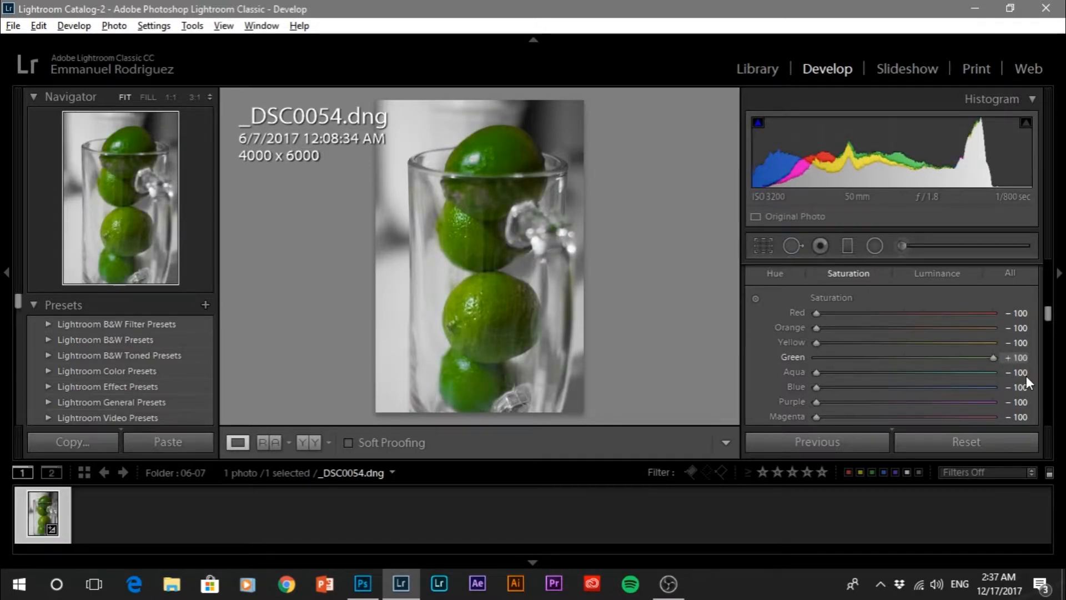
drag(994, 357, 915, 358)
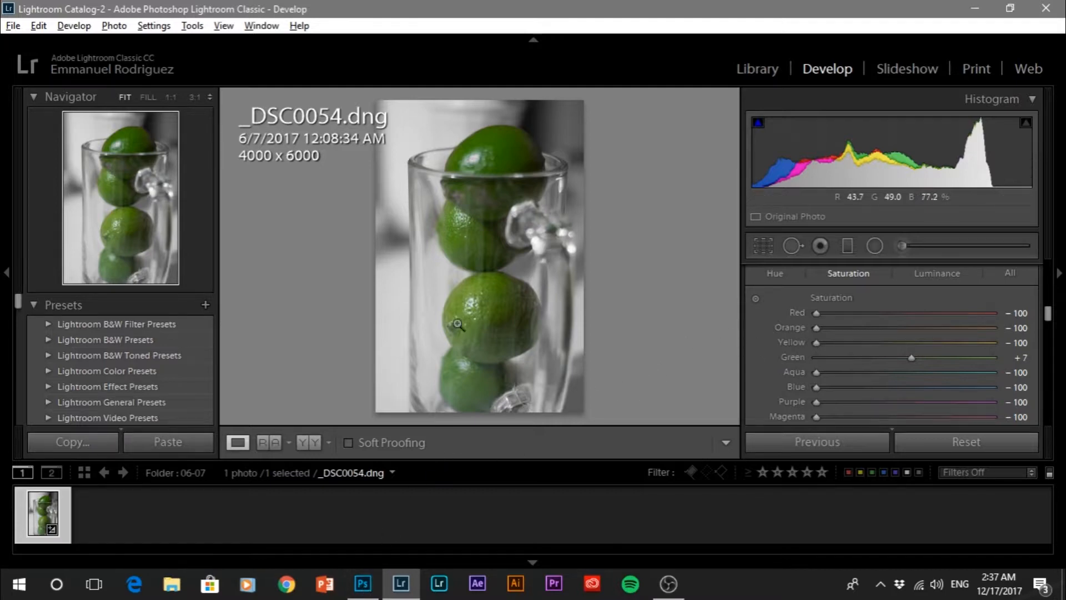
Step: Switch to Photoshop and duplicate the Background layer of the soda can photo
click(355, 592)
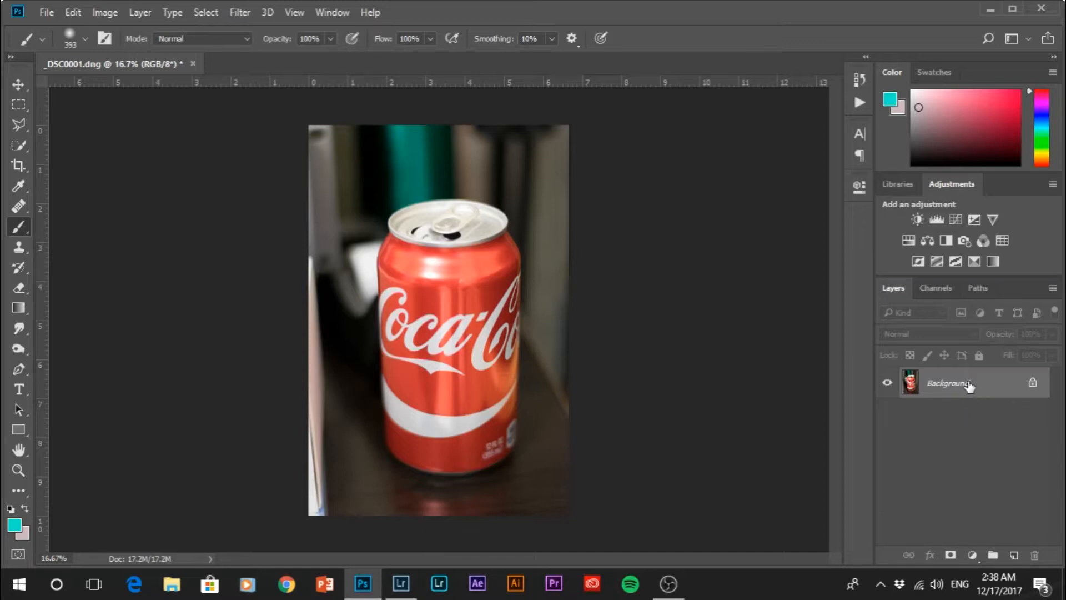
key(ctrl+j)
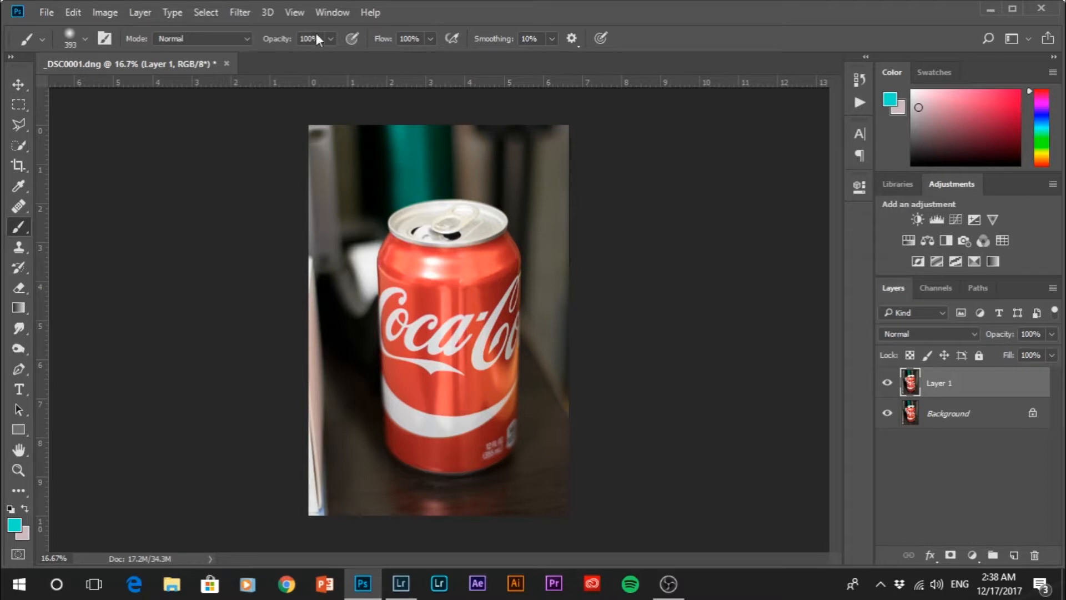
click(340, 13)
mouse_move(416, 14)
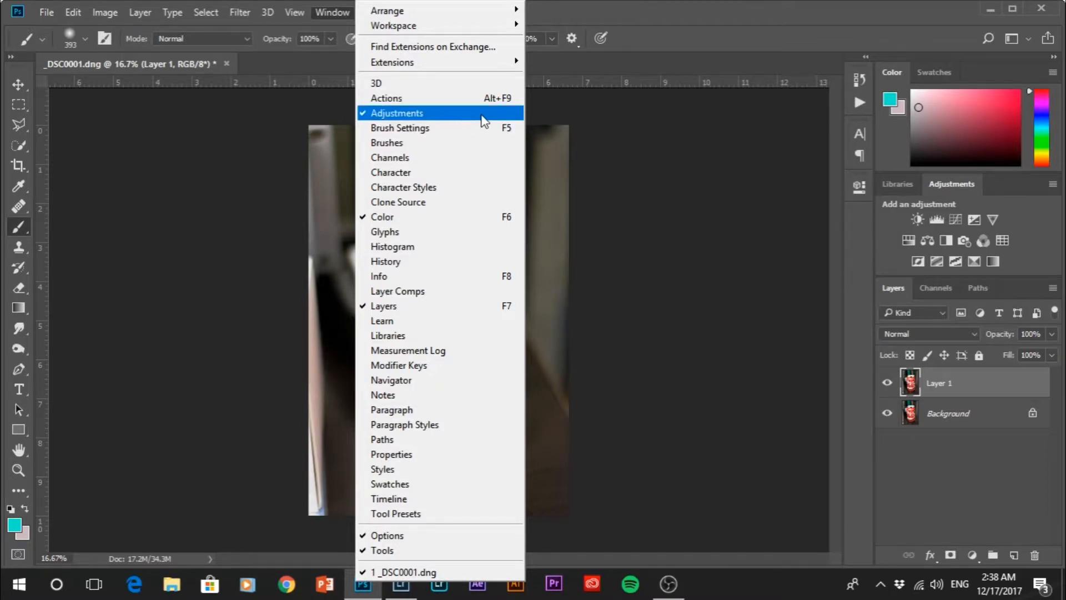
click(755, 224)
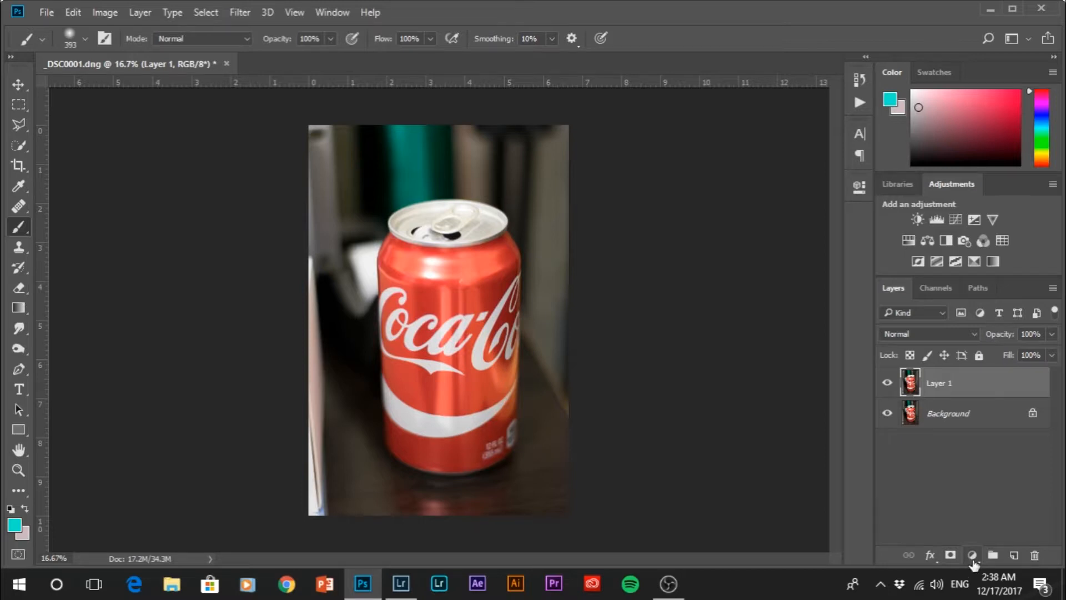
Step: Add a Hue/Saturation adjustment layer above the duplicated layer and set its saturation to -100, keeping hue at 0
click(972, 558)
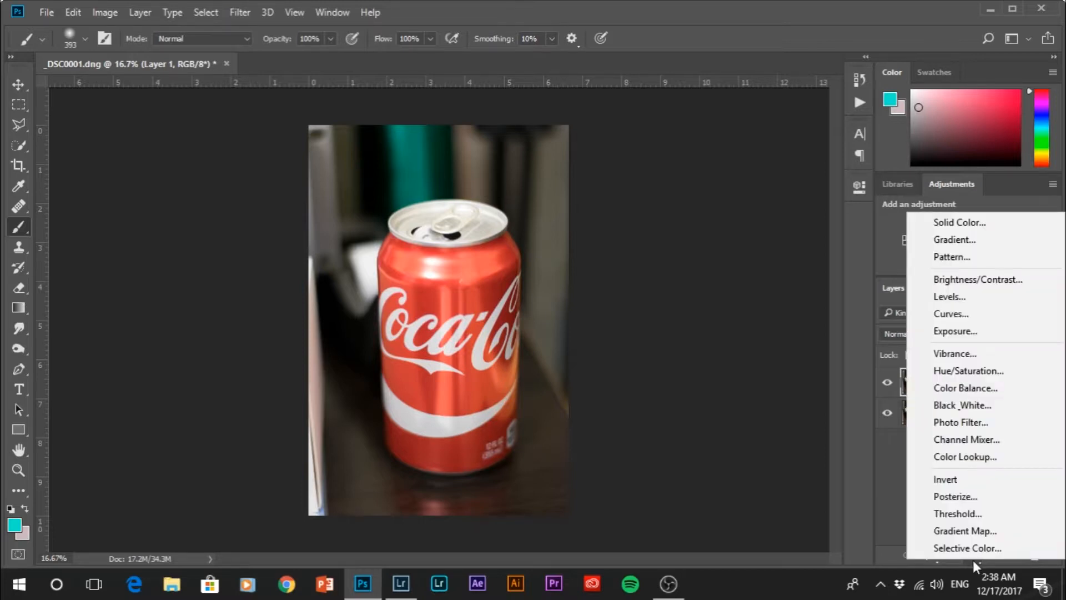
click(945, 375)
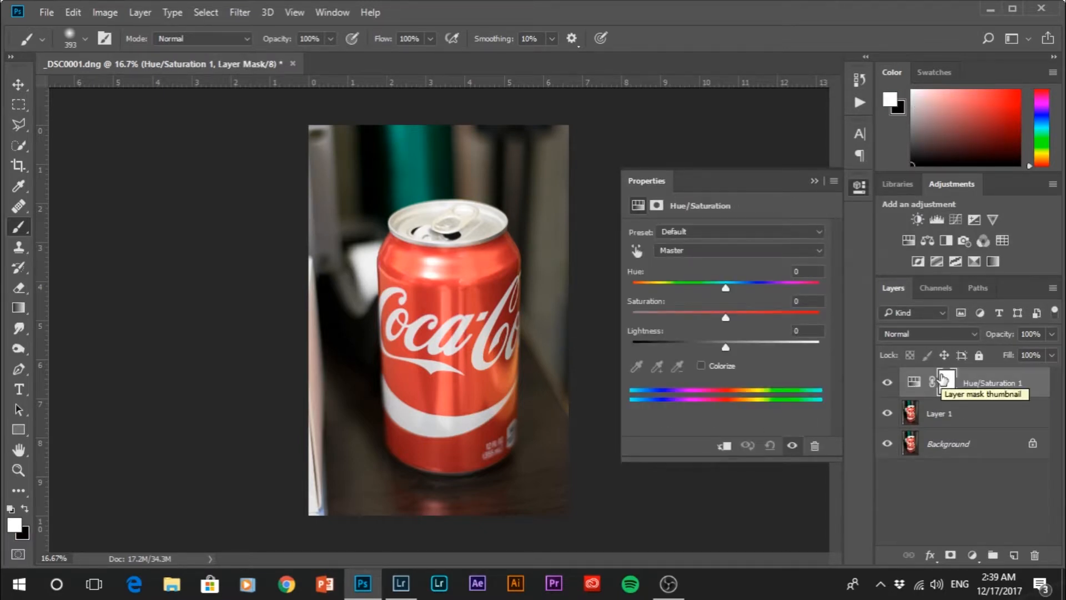
mouse_move(722, 289)
mouse_down()
mouse_move(646, 281)
mouse_move(758, 281)
mouse_move(723, 283)
mouse_up()
text(0)
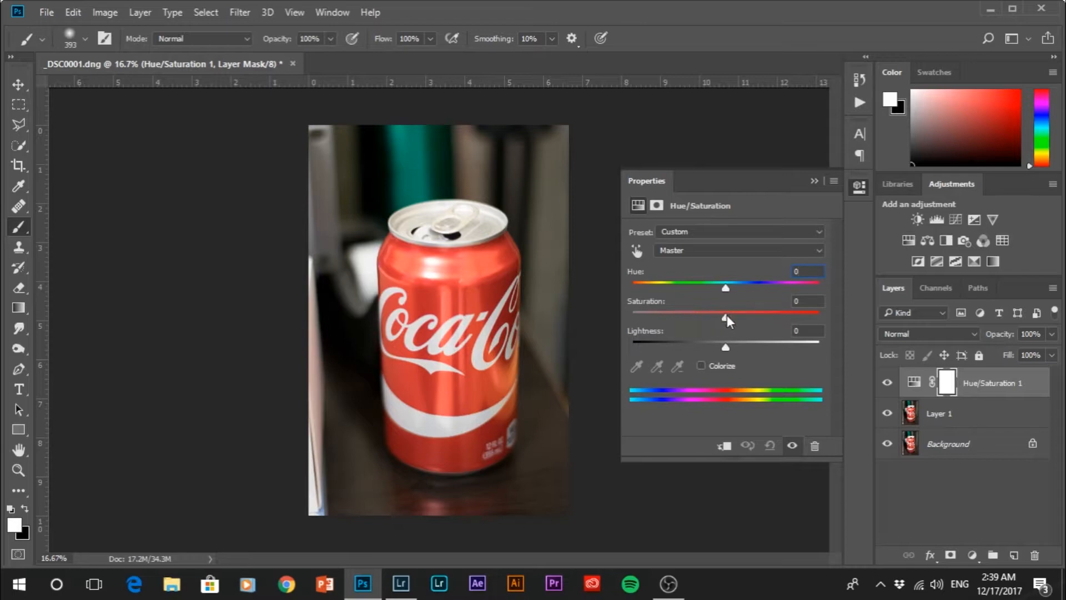
drag(728, 319, 593, 316)
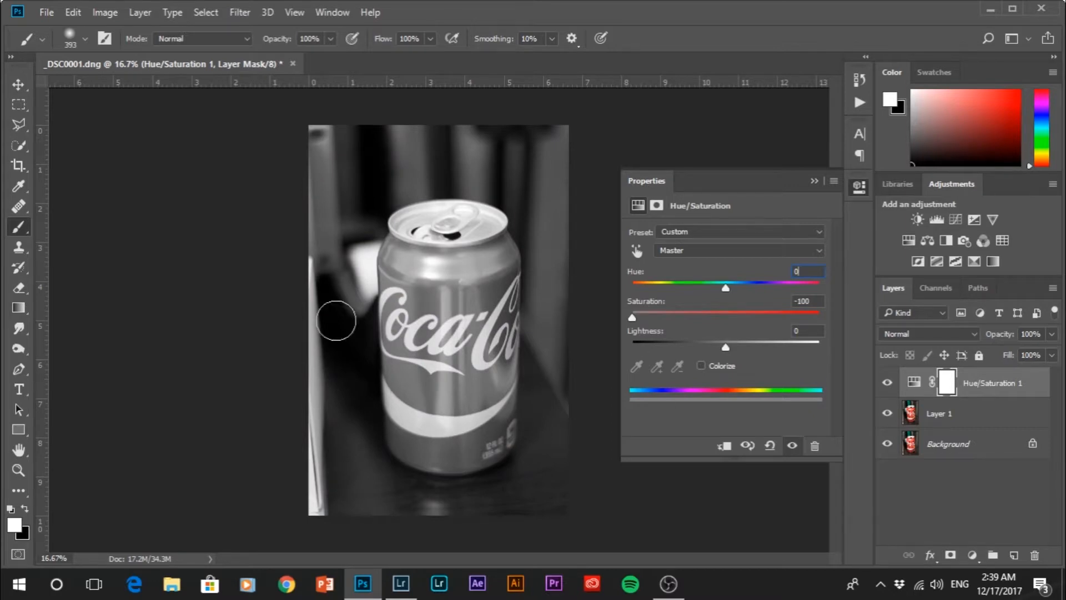
click(812, 180)
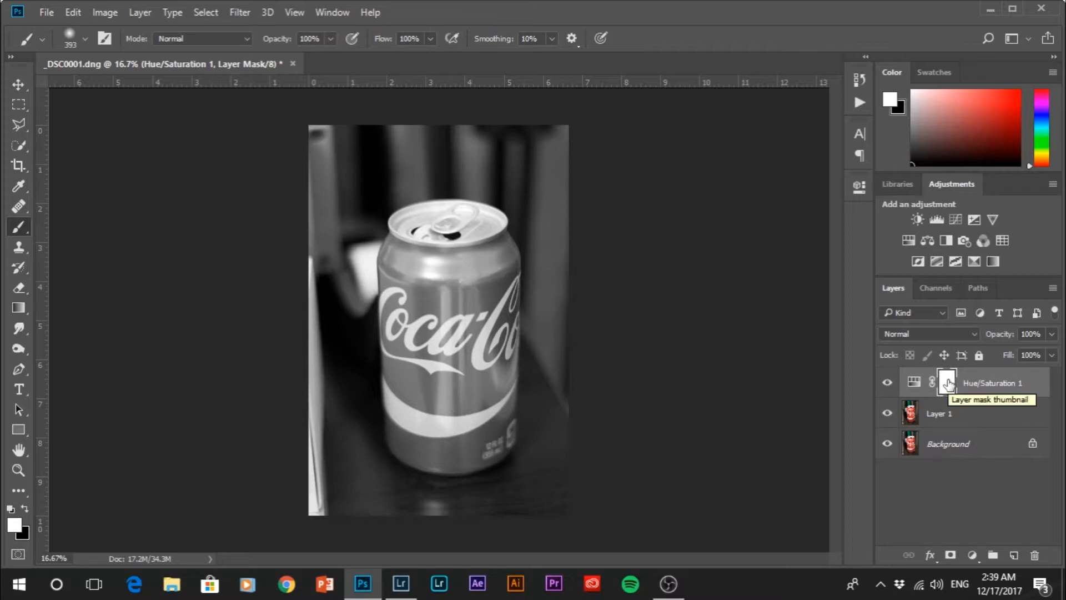
Step: Invert the Hue/Saturation layer mask to black and invert it back to white
key(ctrl+i)
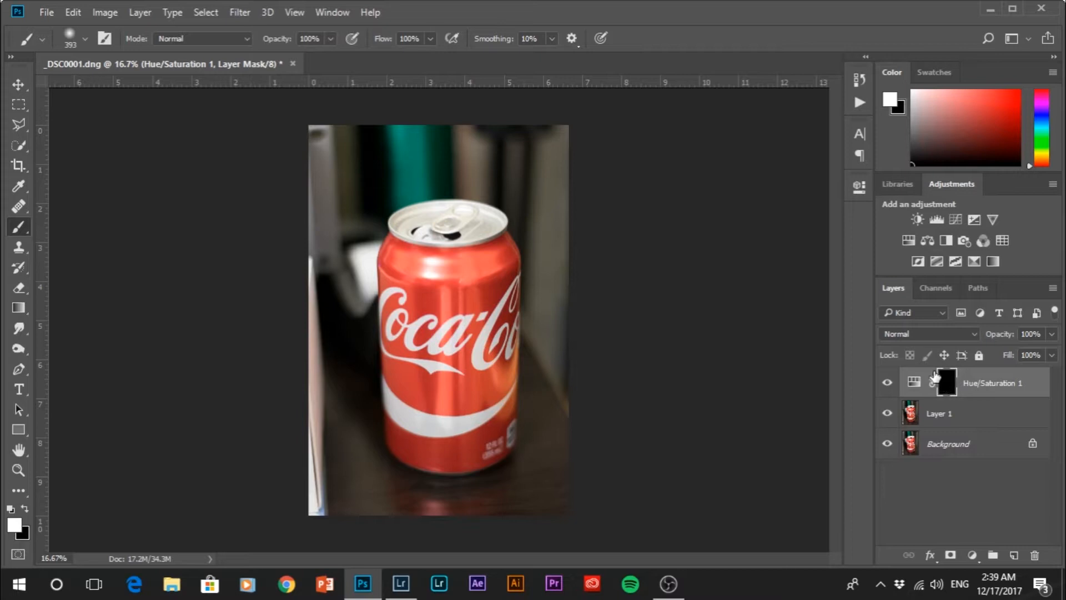
key(ctrl+i)
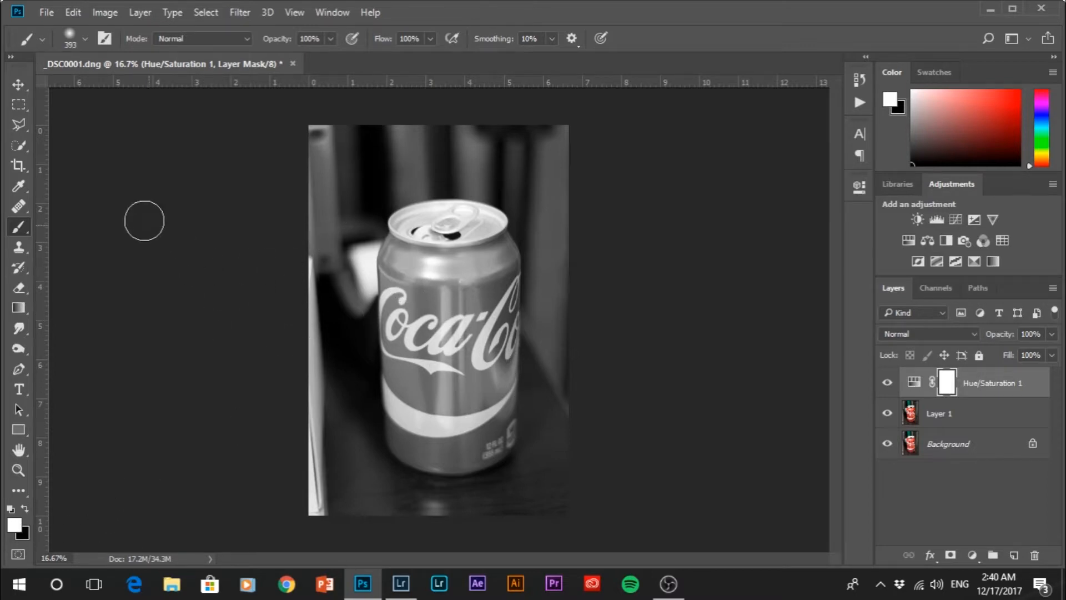
Step: Paint black over the whole can on the Hue/Saturation layer mask with the Brush tool to bring back its color
right_click(20, 231)
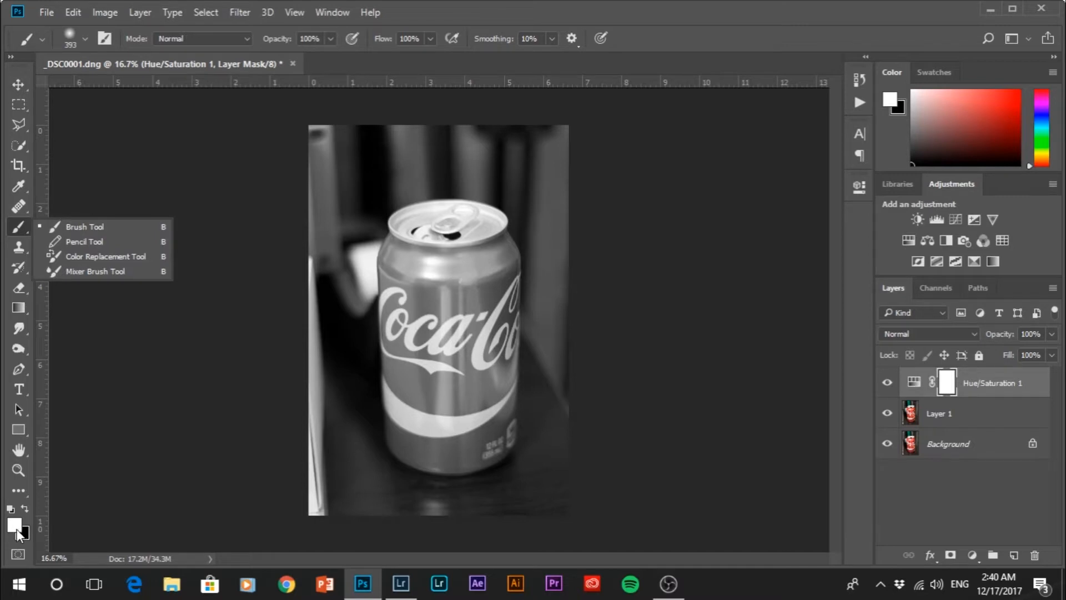
key(x)
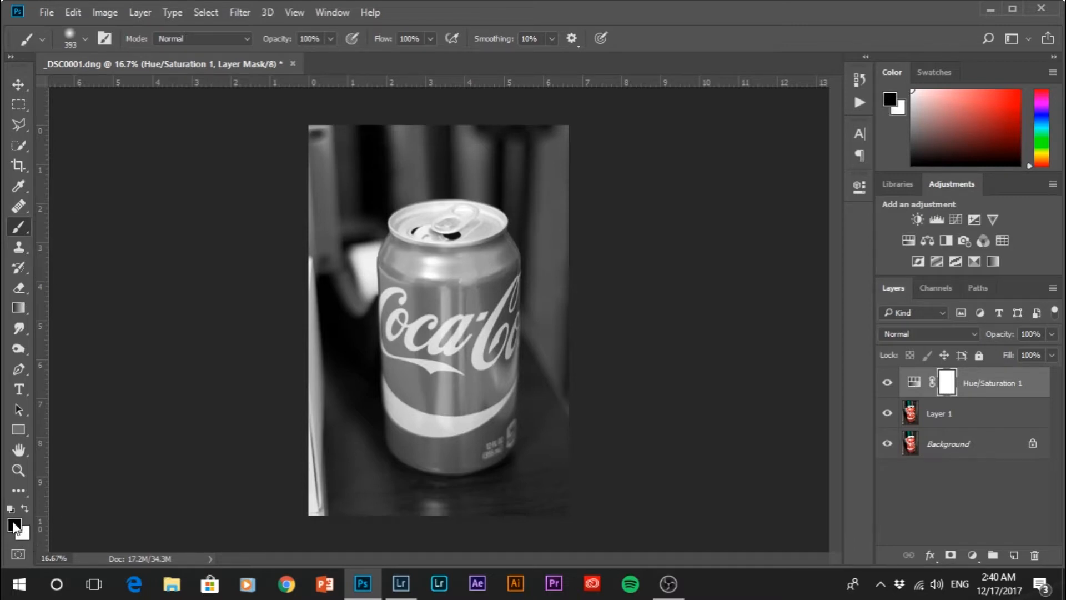
click(24, 508)
click(25, 510)
click(25, 510)
click(25, 509)
click(25, 509)
key(x)
mouse_move(405, 256)
mouse_down()
mouse_move(496, 249)
mouse_move(471, 262)
mouse_move(491, 256)
mouse_move(490, 319)
mouse_move(487, 288)
mouse_move(464, 299)
mouse_move(438, 270)
mouse_move(430, 310)
mouse_move(414, 315)
mouse_move(401, 264)
mouse_move(415, 377)
mouse_move(416, 351)
mouse_move(410, 329)
mouse_move(400, 366)
mouse_move(406, 456)
mouse_move(421, 403)
mouse_move(425, 457)
mouse_move(437, 380)
mouse_move(443, 434)
mouse_move(461, 458)
mouse_move(472, 354)
mouse_move(447, 335)
mouse_move(464, 377)
mouse_move(490, 383)
mouse_move(498, 337)
mouse_move(502, 423)
mouse_move(492, 447)
mouse_move(423, 453)
mouse_move(464, 456)
mouse_move(490, 431)
mouse_move(489, 273)
mouse_move(501, 256)
mouse_move(501, 271)
mouse_move(495, 252)
mouse_move(453, 282)
mouse_move(414, 260)
mouse_move(410, 241)
mouse_move(401, 291)
mouse_move(419, 252)
mouse_move(450, 236)
mouse_move(453, 308)
mouse_up()
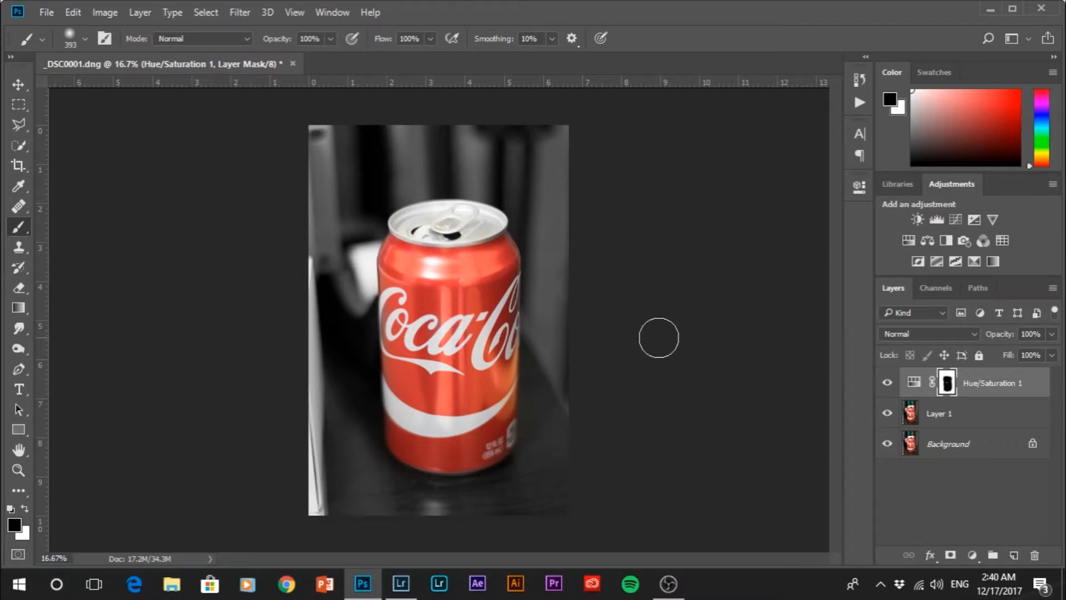
Step: Paint back the color of the can's reflection on the table, and delete the Hue/Saturation adjustment layer
alt+click(888, 444)
alt+click(887, 444)
mouse_move(415, 484)
mouse_down()
mouse_move(423, 507)
mouse_move(487, 479)
mouse_move(453, 491)
mouse_move(487, 491)
mouse_up()
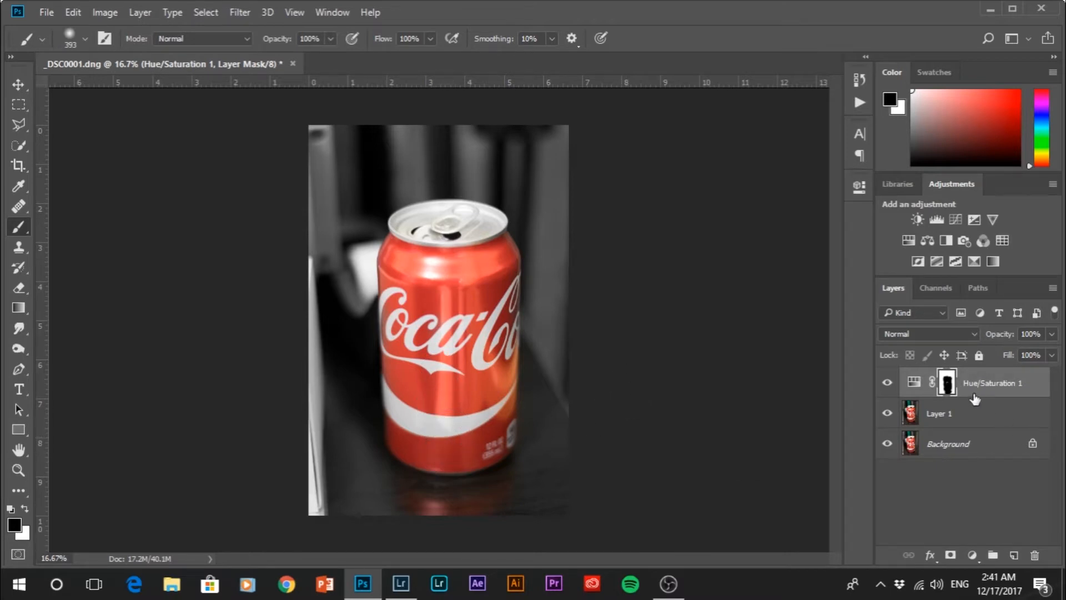
key(Delete)
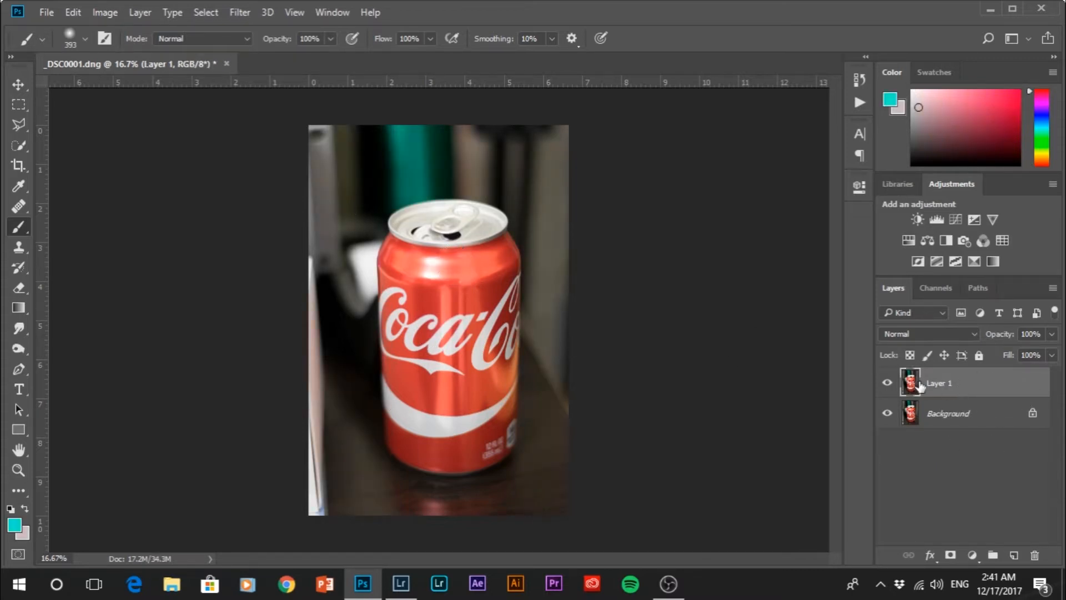
Step: Select the whole can, including its white lettering, with the Quick Selection tool
click(18, 146)
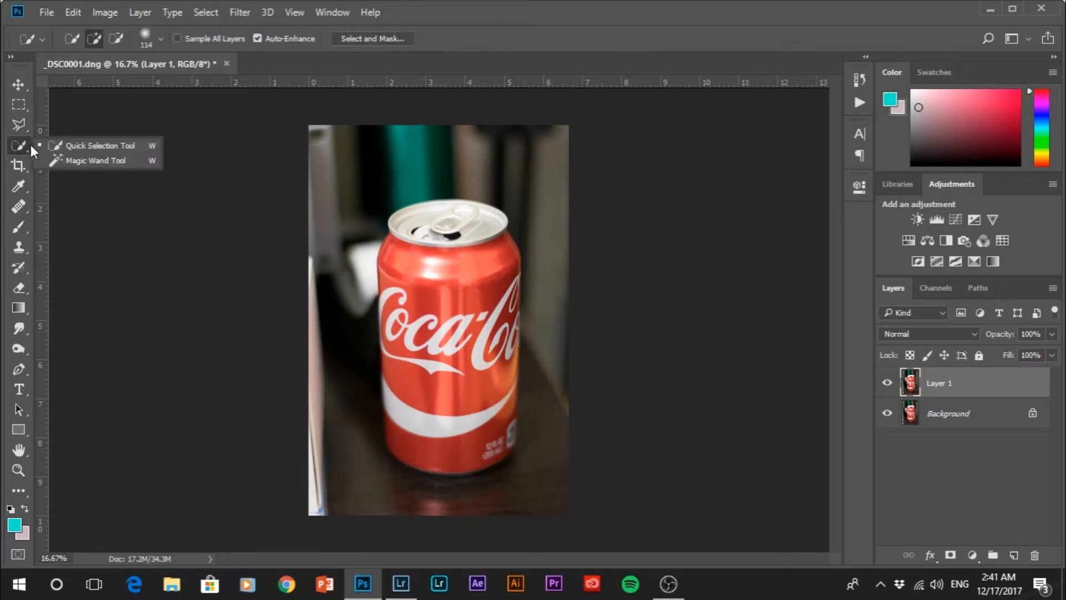
click(77, 147)
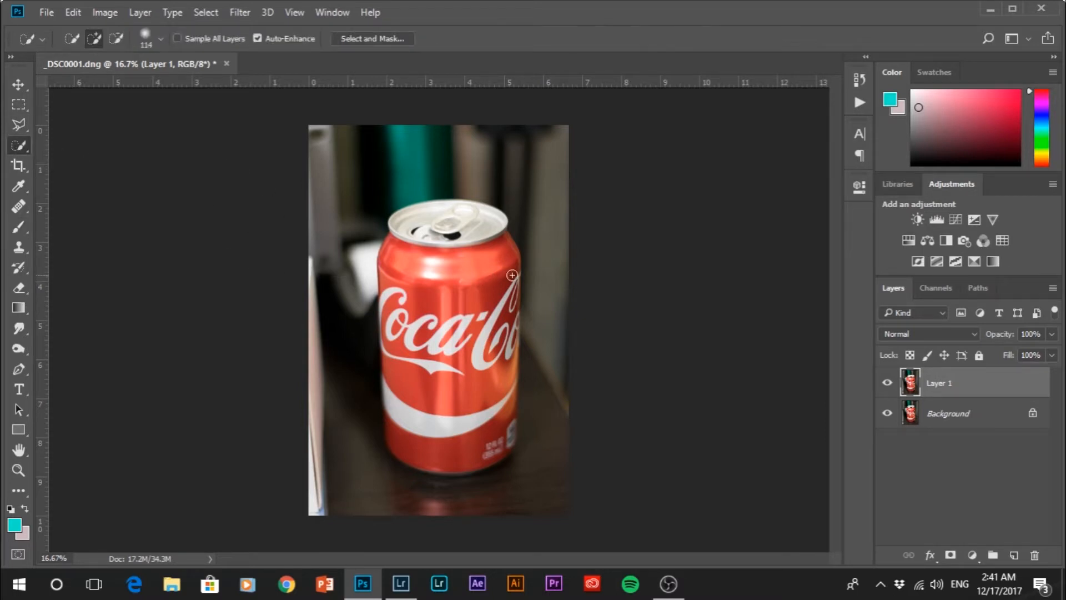
mouse_move(483, 236)
mouse_down()
mouse_move(455, 233)
mouse_move(447, 243)
mouse_move(431, 315)
mouse_move(406, 297)
mouse_move(425, 444)
mouse_move(411, 416)
mouse_move(408, 428)
mouse_move(418, 449)
mouse_move(412, 440)
mouse_move(481, 449)
mouse_move(495, 444)
mouse_move(494, 419)
mouse_move(487, 459)
mouse_move(504, 431)
mouse_up()
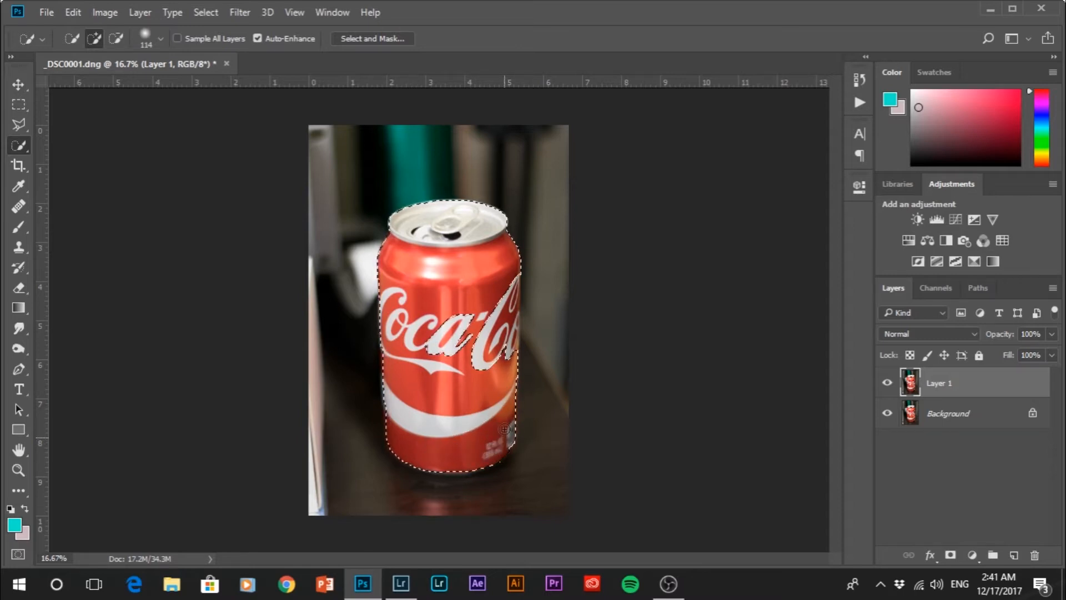
mouse_move(453, 324)
mouse_down()
mouse_move(439, 351)
mouse_move(457, 314)
mouse_move(458, 349)
mouse_move(424, 350)
mouse_move(489, 330)
mouse_move(493, 311)
mouse_move(502, 356)
mouse_up()
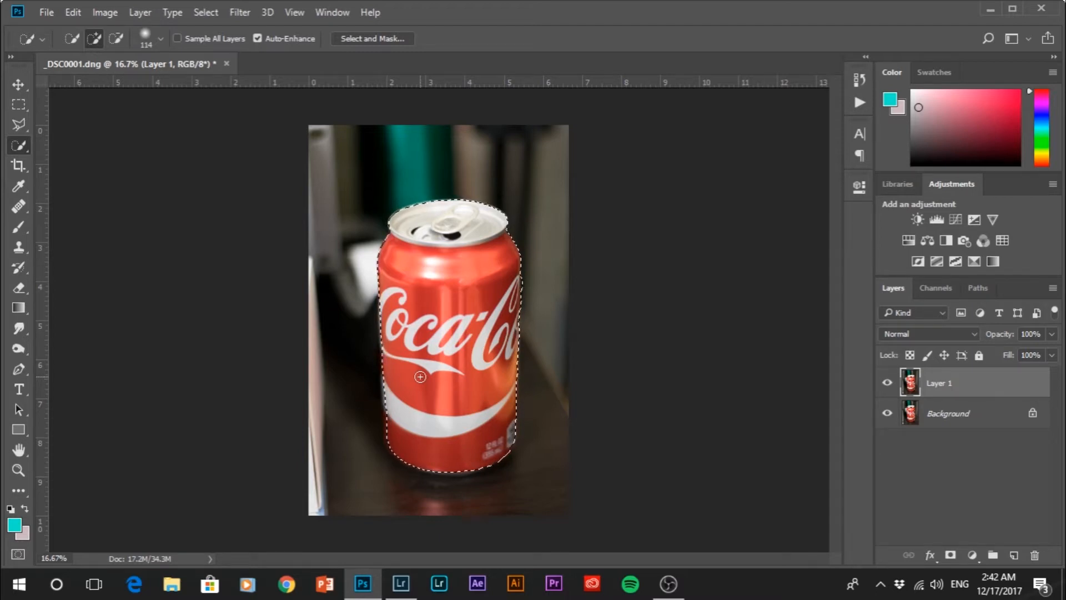
Step: Invert the can selection so that everything around the can is selected
key(ctrl+shift+i)
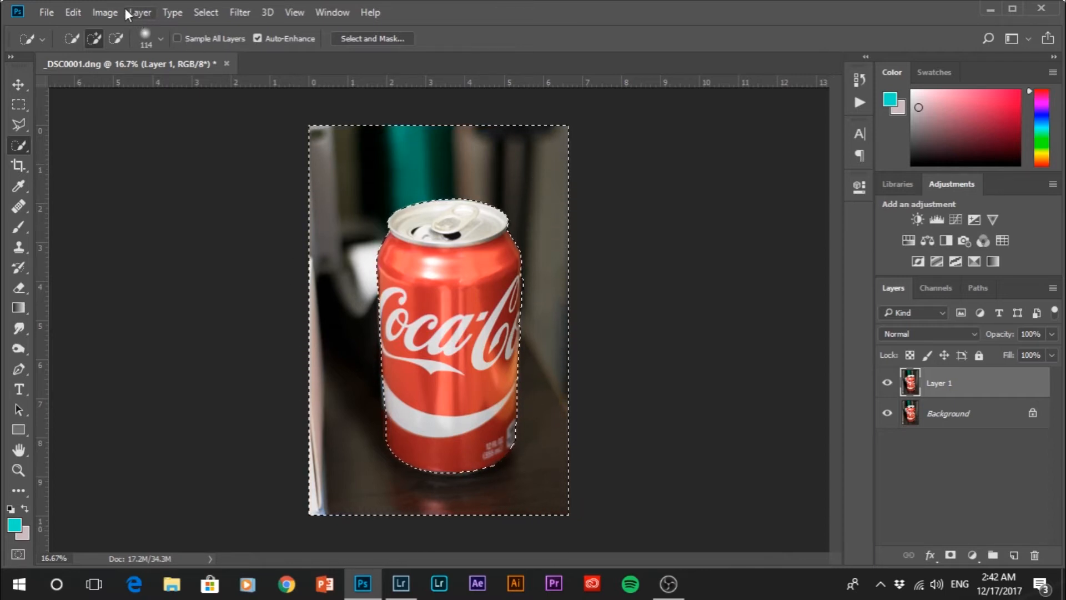
click(105, 12)
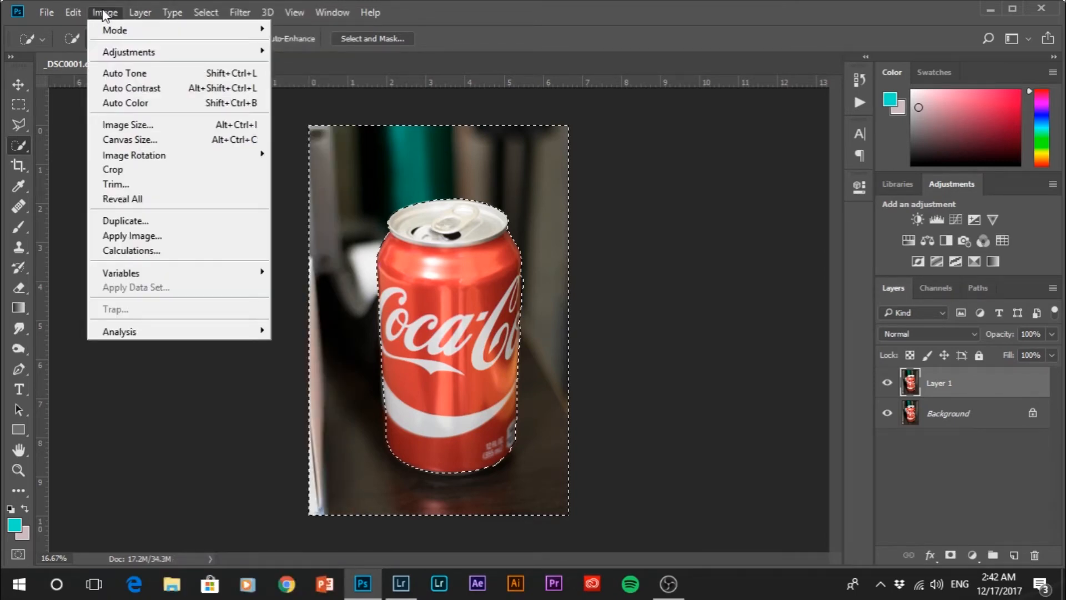
mouse_move(79, 14)
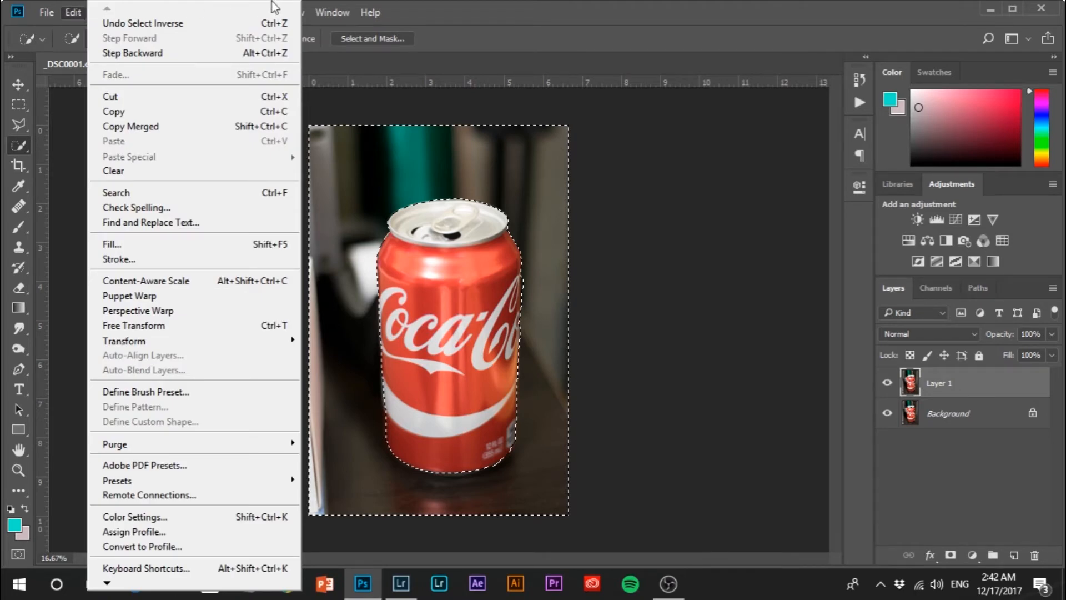
mouse_move(141, 18)
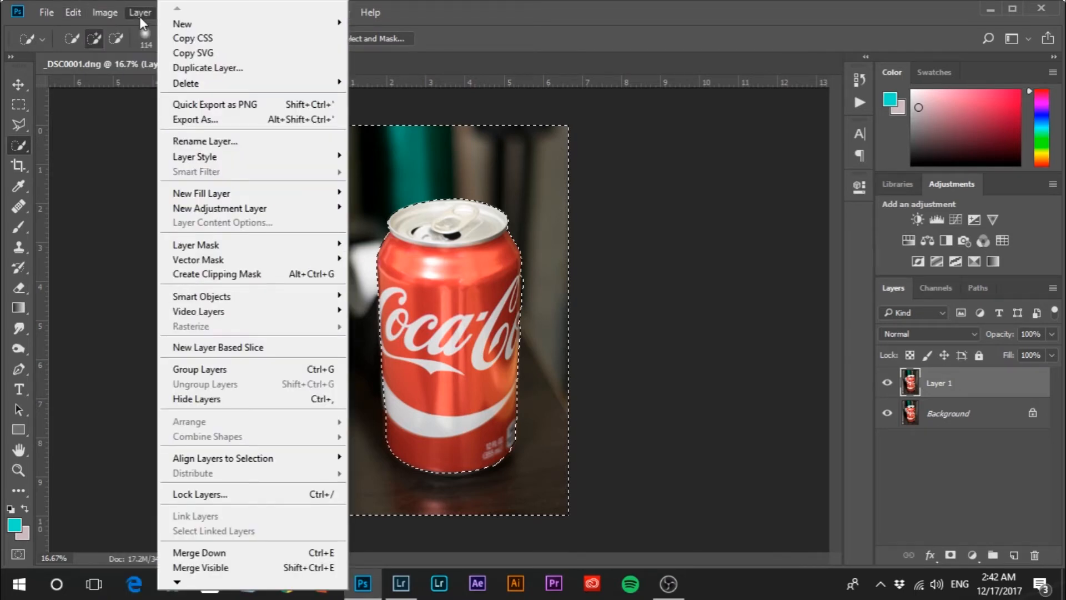
mouse_move(217, 21)
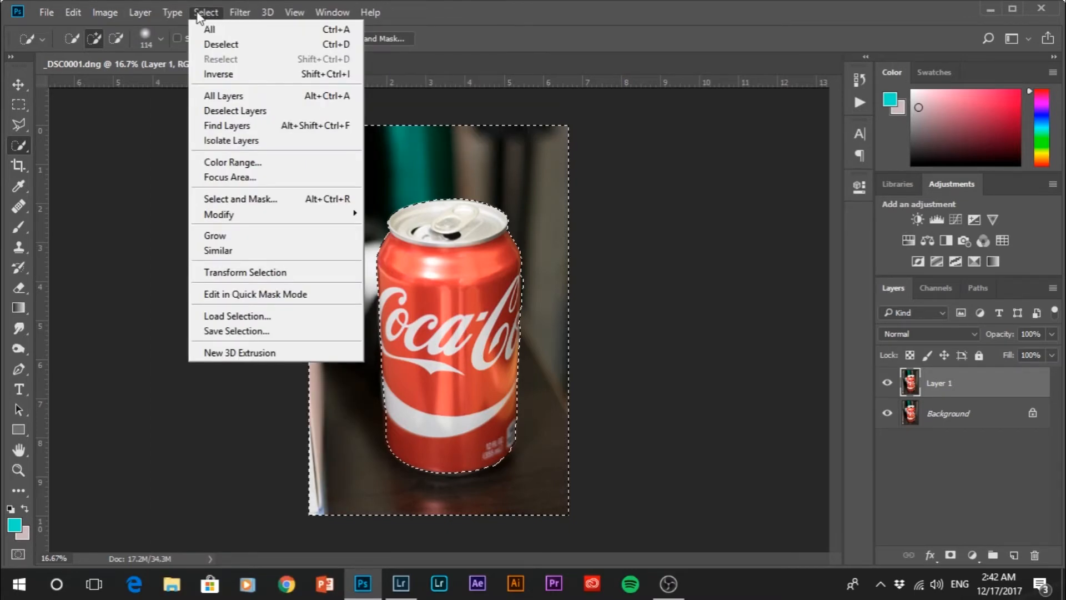
click(237, 76)
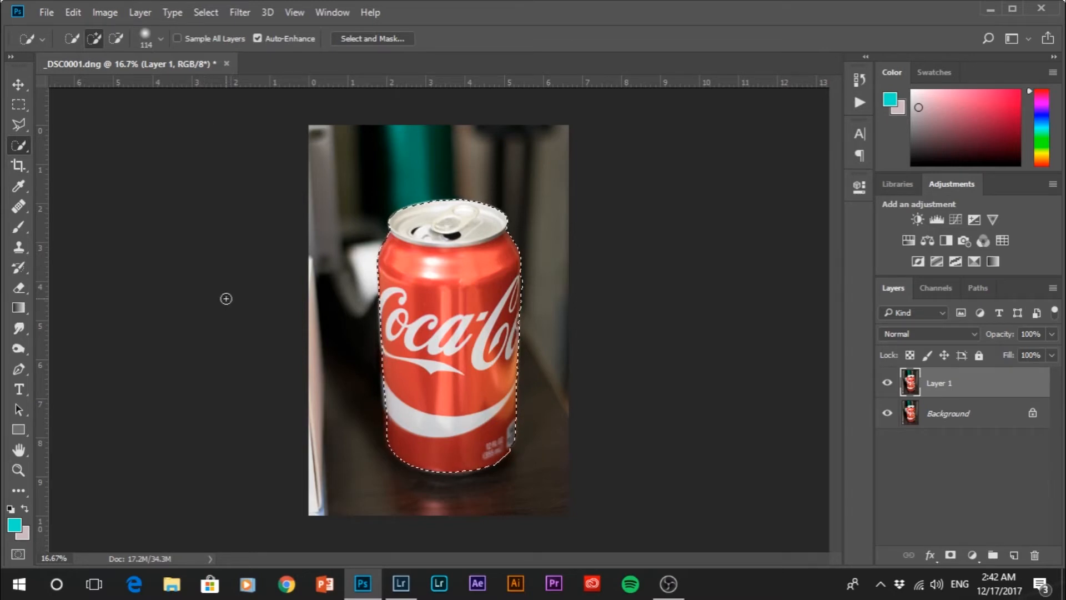
key(ctrl+shift+i)
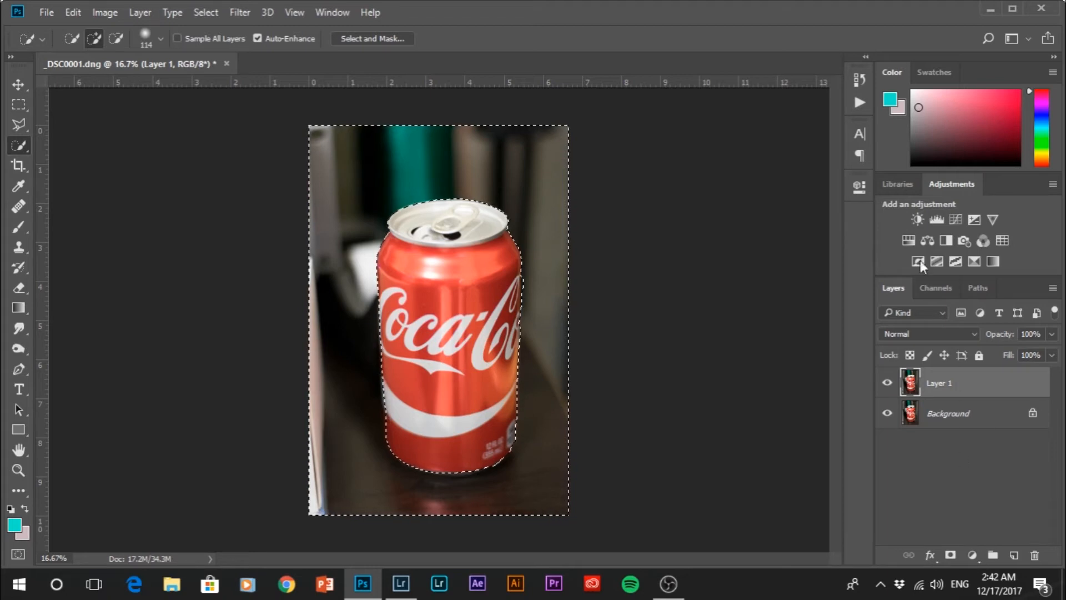
Step: Add a Hue/Saturation adjustment layer for the selected background and set its saturation to -100
click(909, 241)
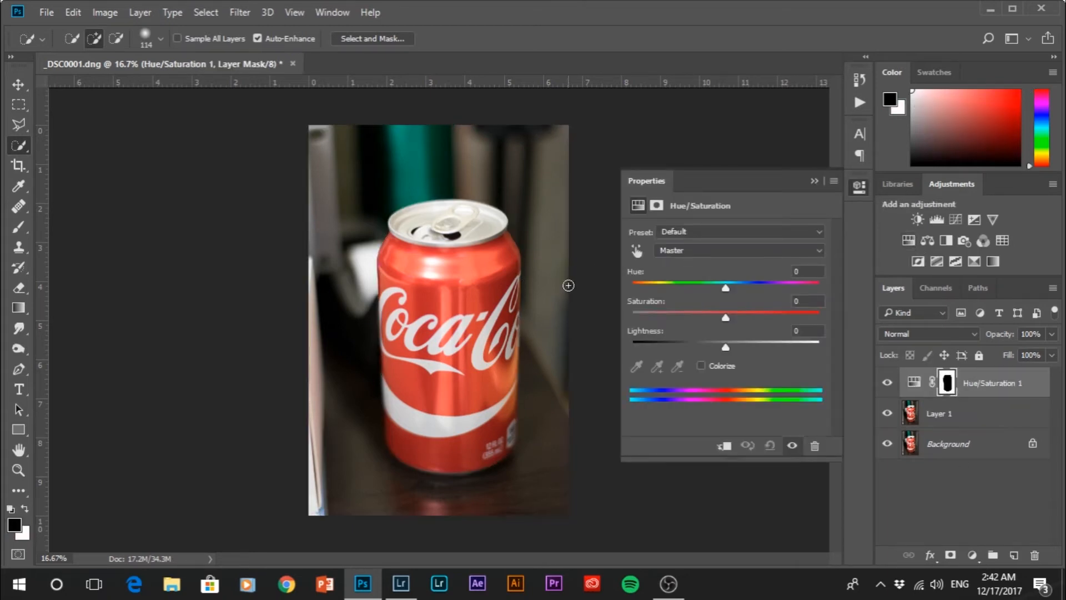
drag(728, 320, 585, 302)
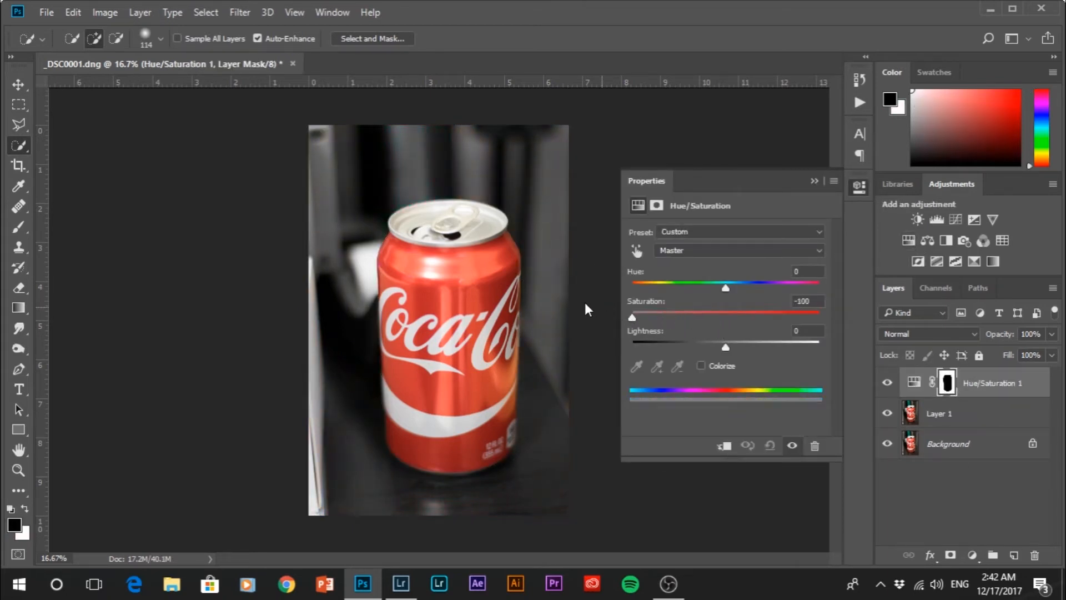
click(814, 181)
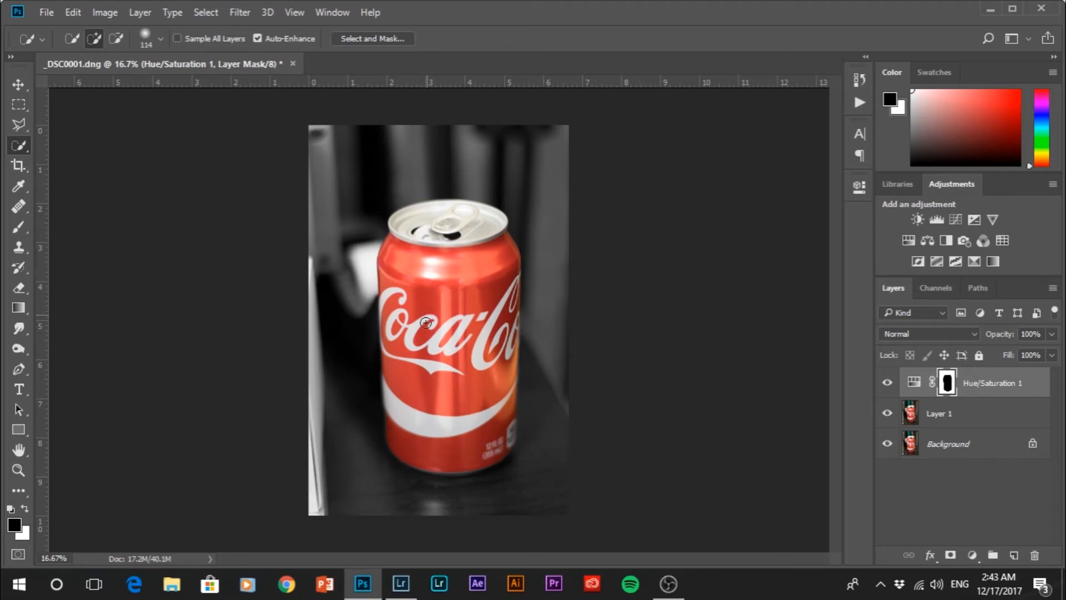
Step: Paint black on the adjustment layer's mask over the can's lower edge and table reflection to restore their color
key(b)
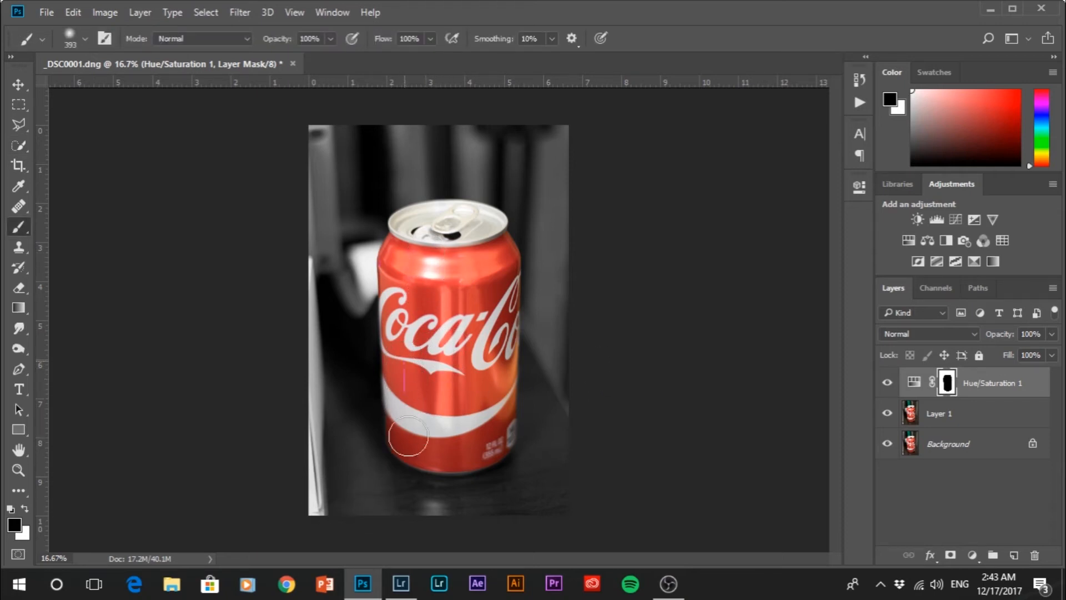
mouse_move(450, 474)
mouse_down()
mouse_move(421, 485)
mouse_move(437, 507)
mouse_move(501, 489)
mouse_move(492, 503)
mouse_move(500, 473)
mouse_move(485, 502)
mouse_move(432, 488)
mouse_move(415, 465)
mouse_move(411, 484)
mouse_move(405, 473)
mouse_move(429, 509)
mouse_move(494, 493)
mouse_move(498, 467)
mouse_move(446, 511)
mouse_move(391, 471)
mouse_move(427, 513)
mouse_move(489, 456)
mouse_up()
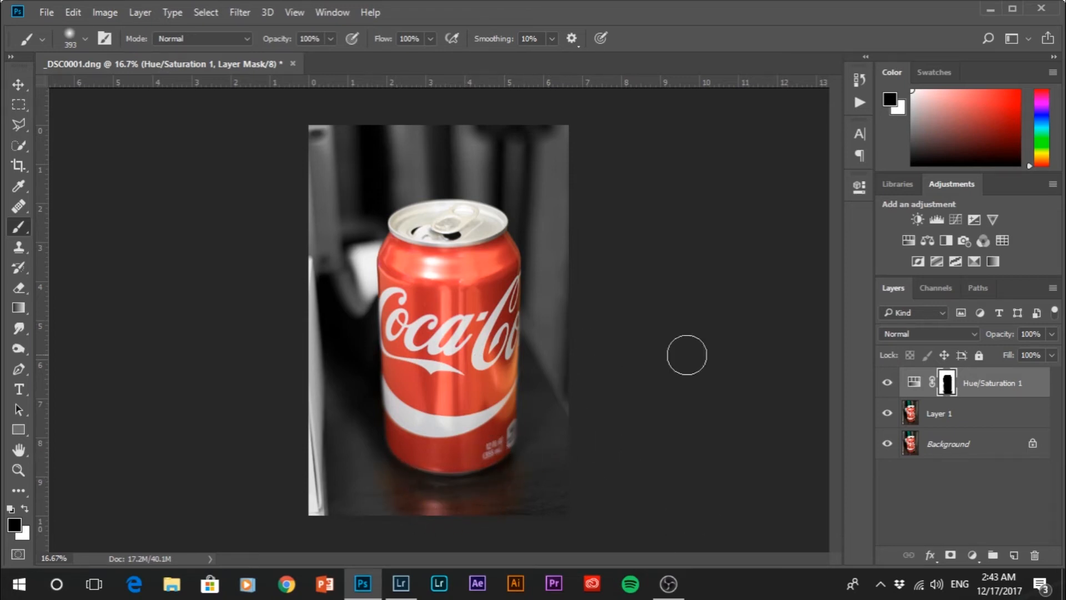